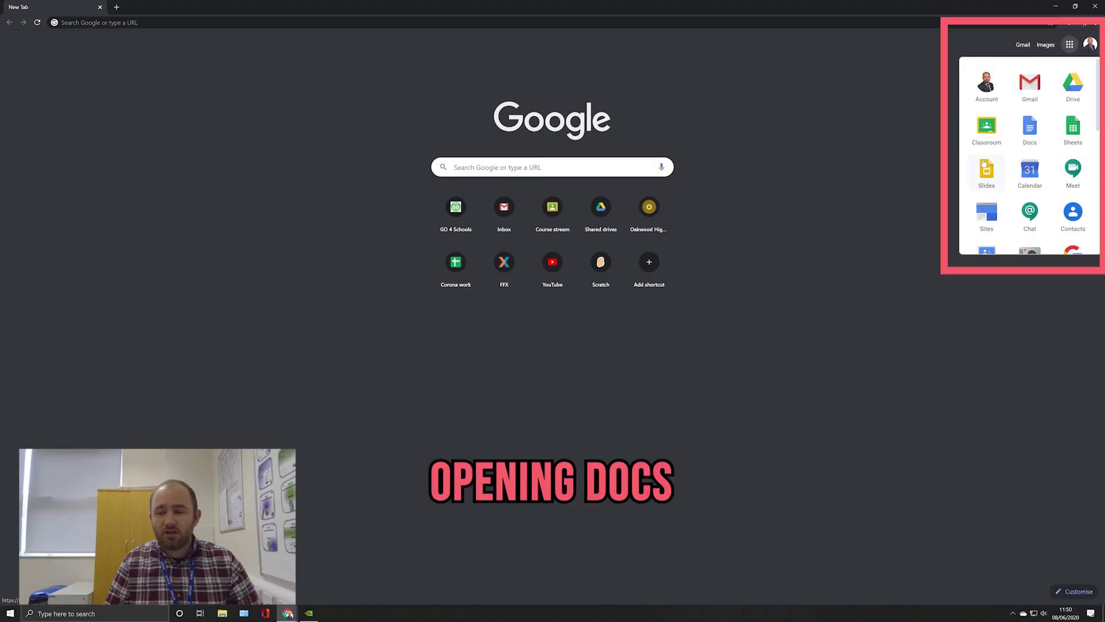
Step: Start a blank Google Doc and title it 'Home learning letter'
click(1029, 134)
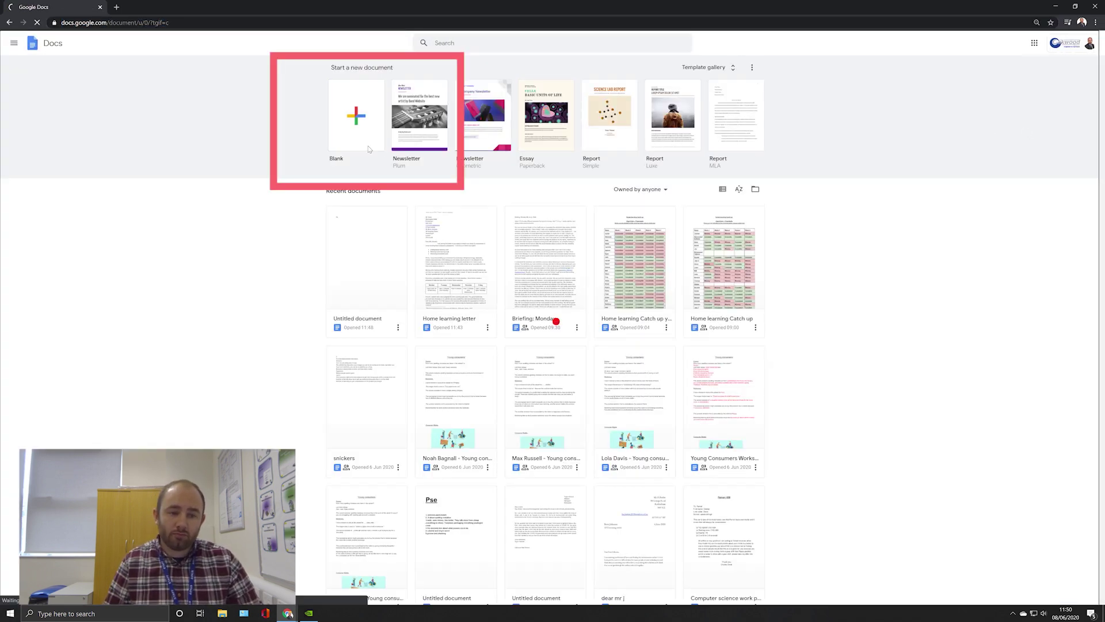
click(369, 148)
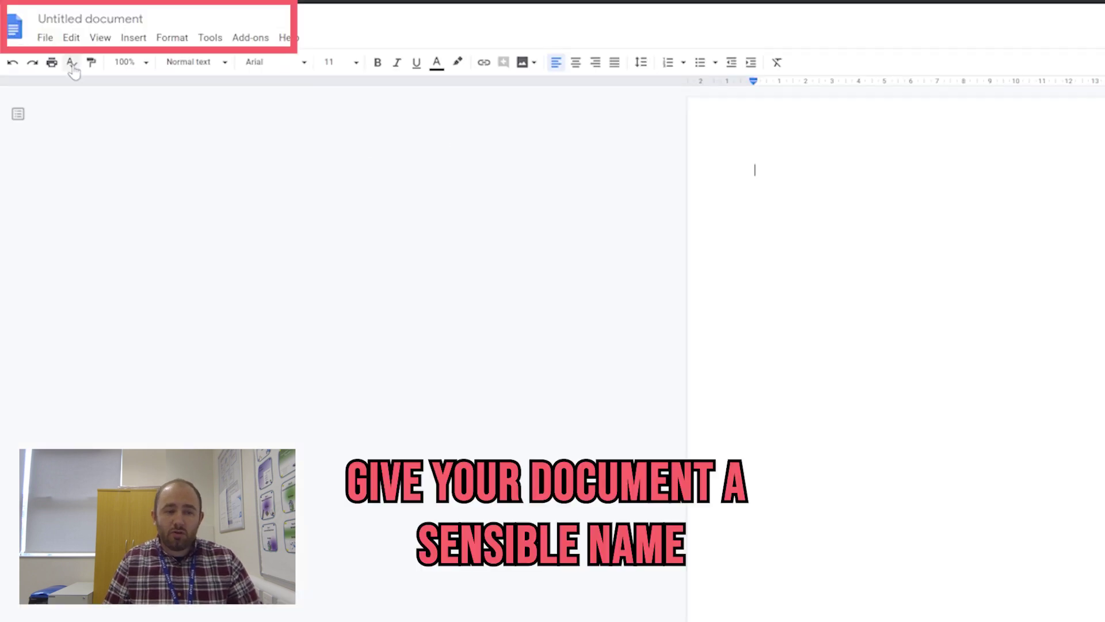
click(115, 18)
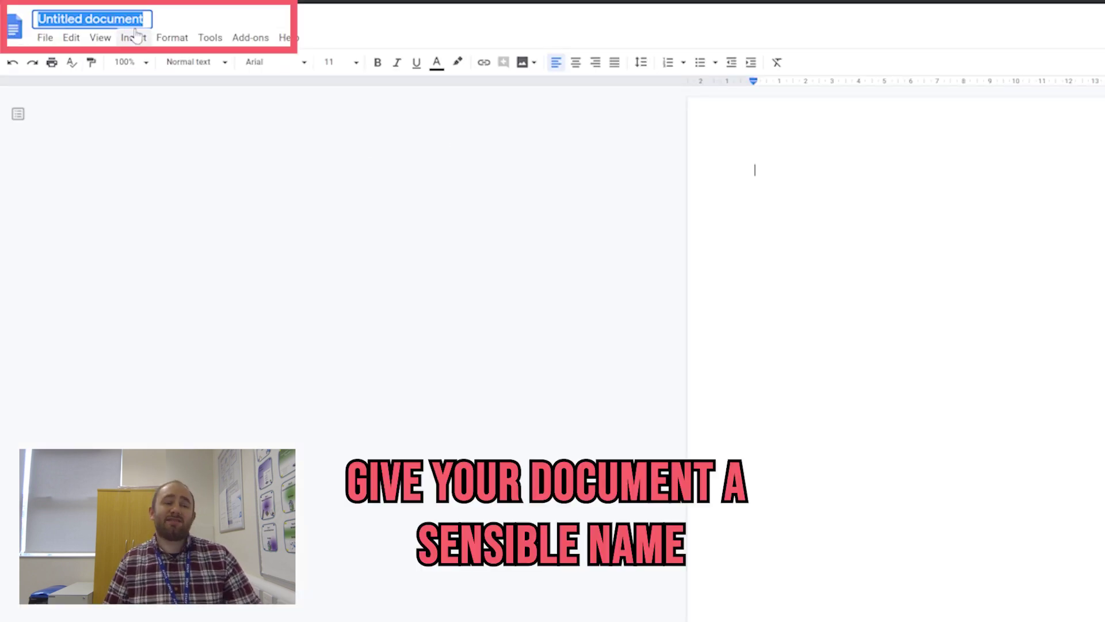
text(Home learning)
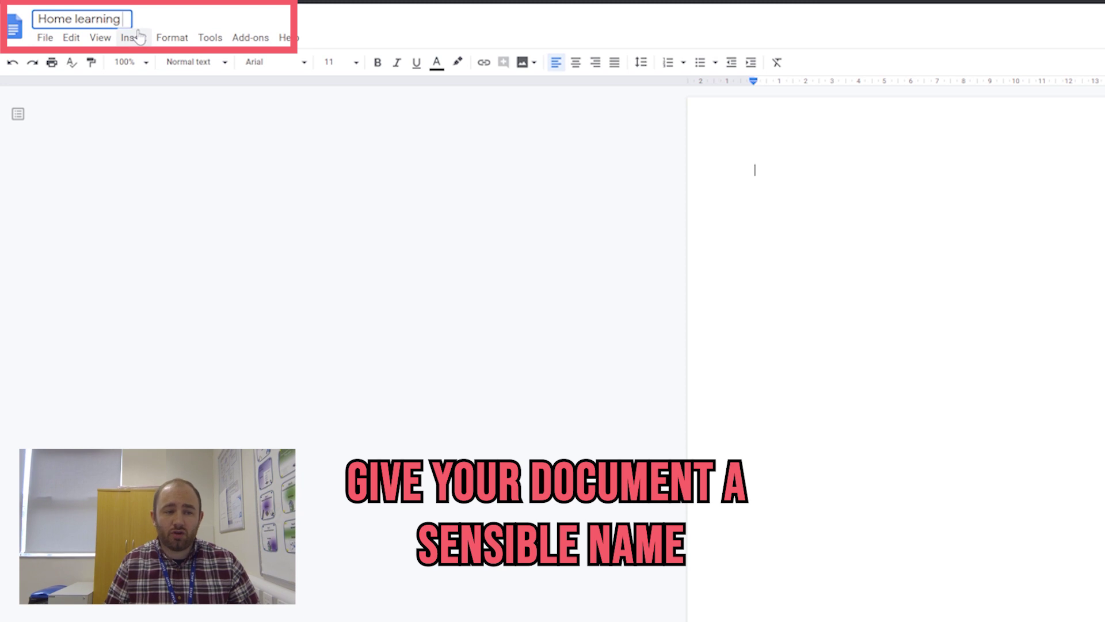
text( letter.)
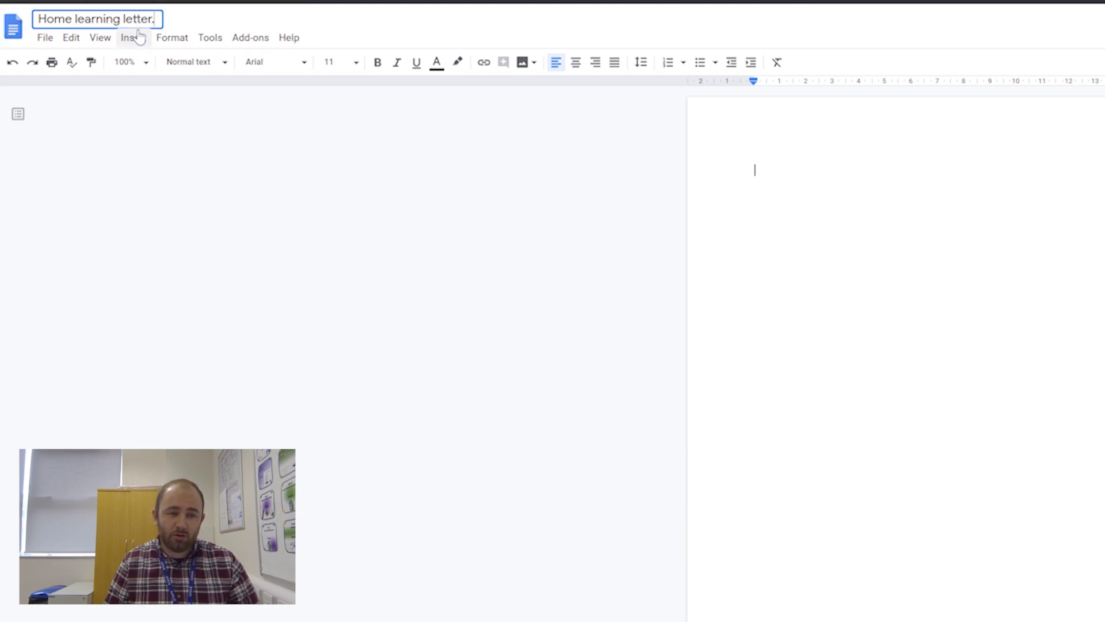
key(BackSpace)
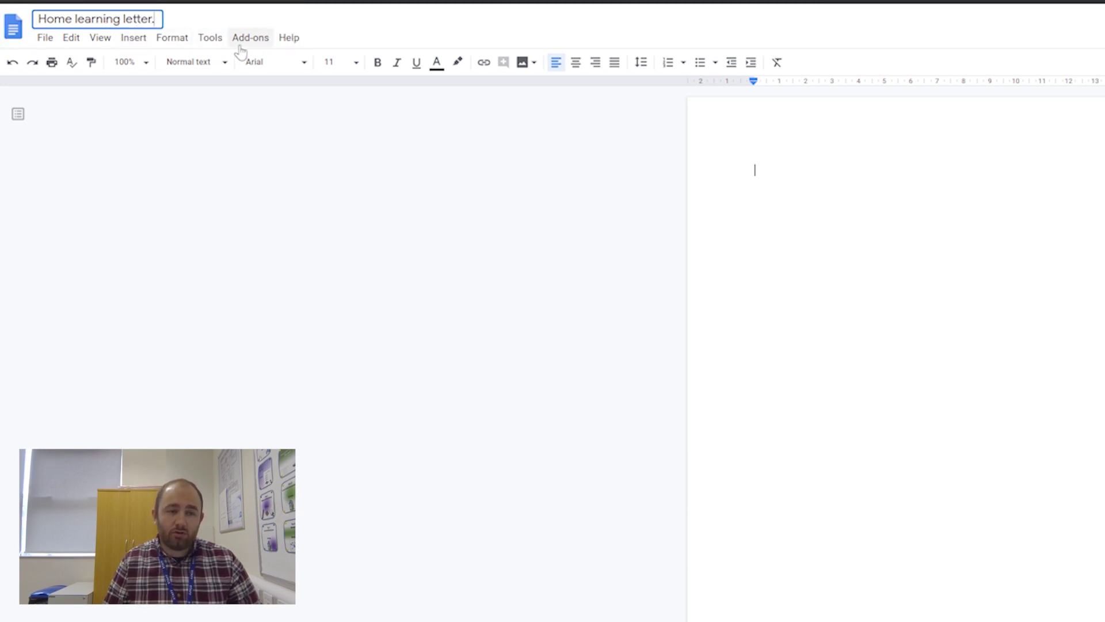
Step: Paste the six-line school sender address block at the top of the page
key(Return)
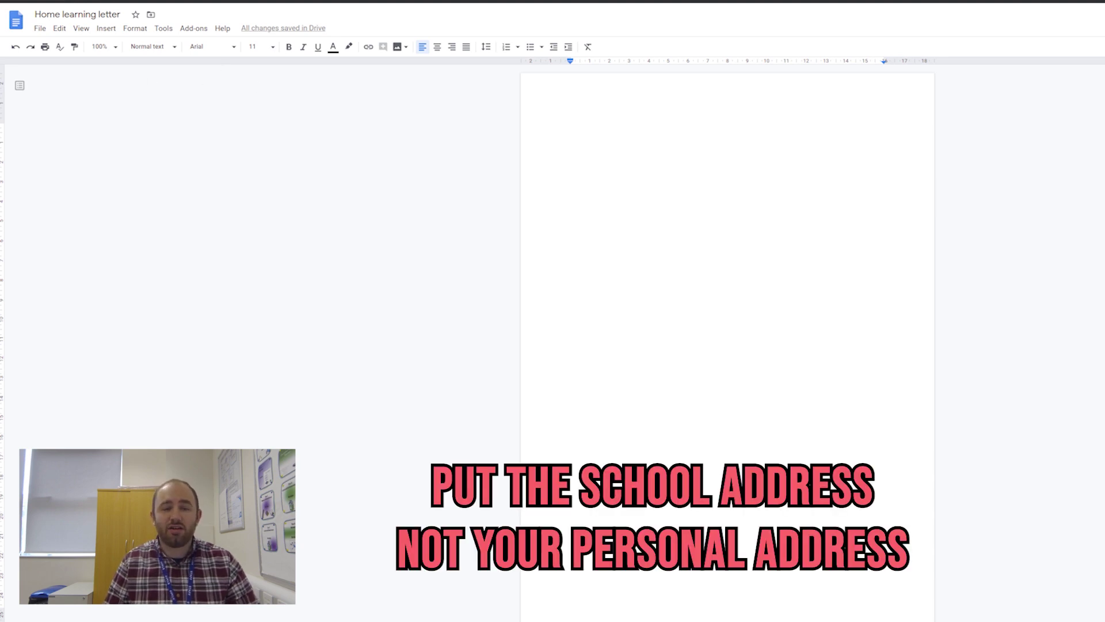
key(ctrl+v)
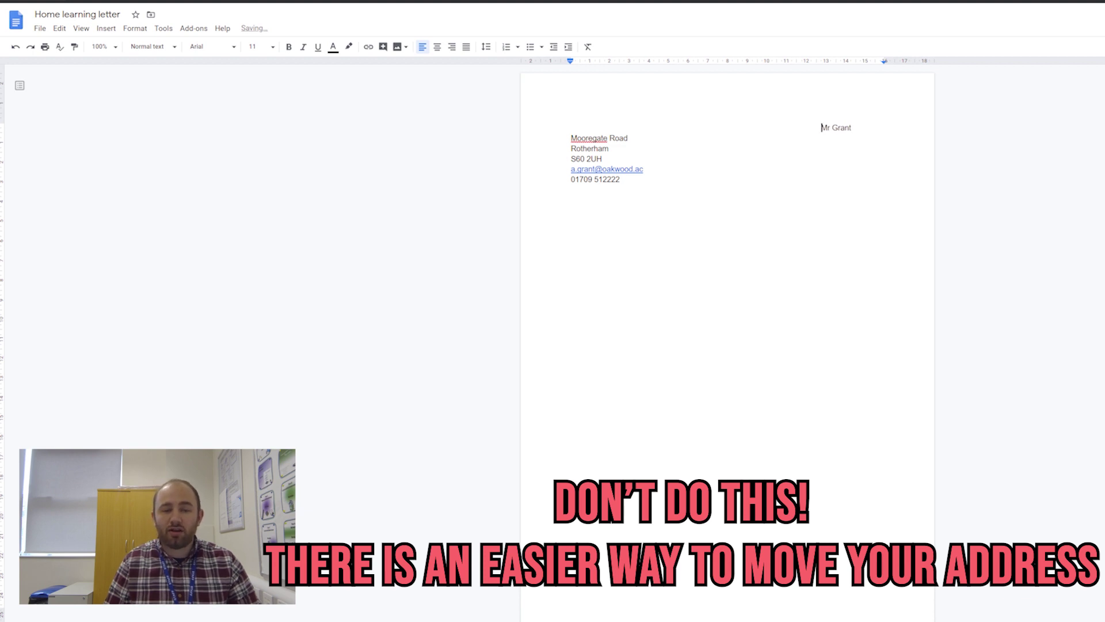
key(shift+Left)
key(shift+Left)
key(shift+Left)
key(shift+Left)
key(shift+Left)
key(shift+Left)
key(shift+Left)
key(shift+Left)
key(shift+Left)
key(shift+Left)
key(shift+Left)
key(shift+Left)
key(shift+Left)
key(shift+Left)
key(shift+Left)
key(shift+Left)
key(shift+Left)
key(shift+Left)
key(shift+Left)
key(shift+Left)
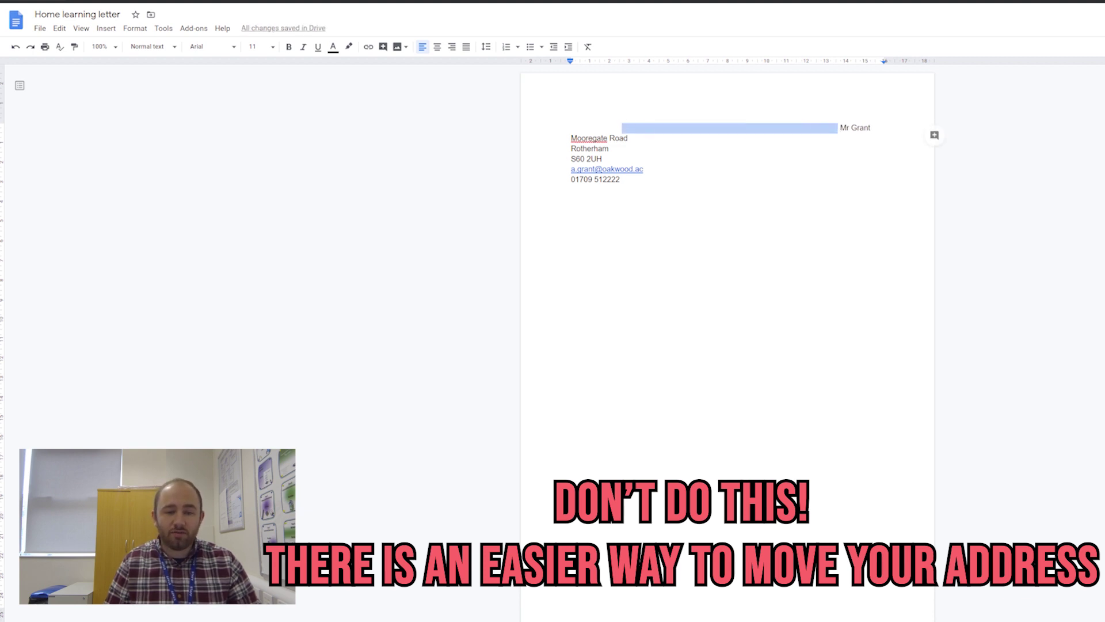
Step: Delete the padding spaces before the name line and right-align all six address lines
key(BackSpace)
key(BackSpace)
key(BackSpace)
key(BackSpace)
key(BackSpace)
key(BackSpace)
key(BackSpace)
key(BackSpace)
key(BackSpace)
key(BackSpace)
key(BackSpace)
key(BackSpace)
key(BackSpace)
key(BackSpace)
key(BackSpace)
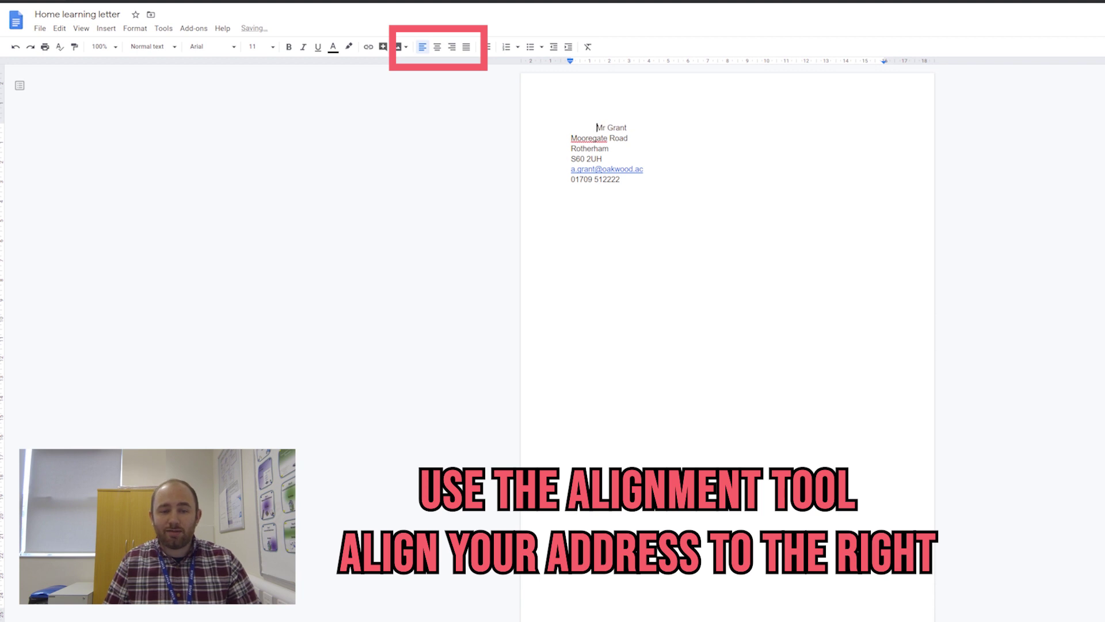
key(BackSpace)
key(BackSpace)
key(BackSpace)
key(BackSpace)
key(BackSpace)
key(BackSpace)
key(BackSpace)
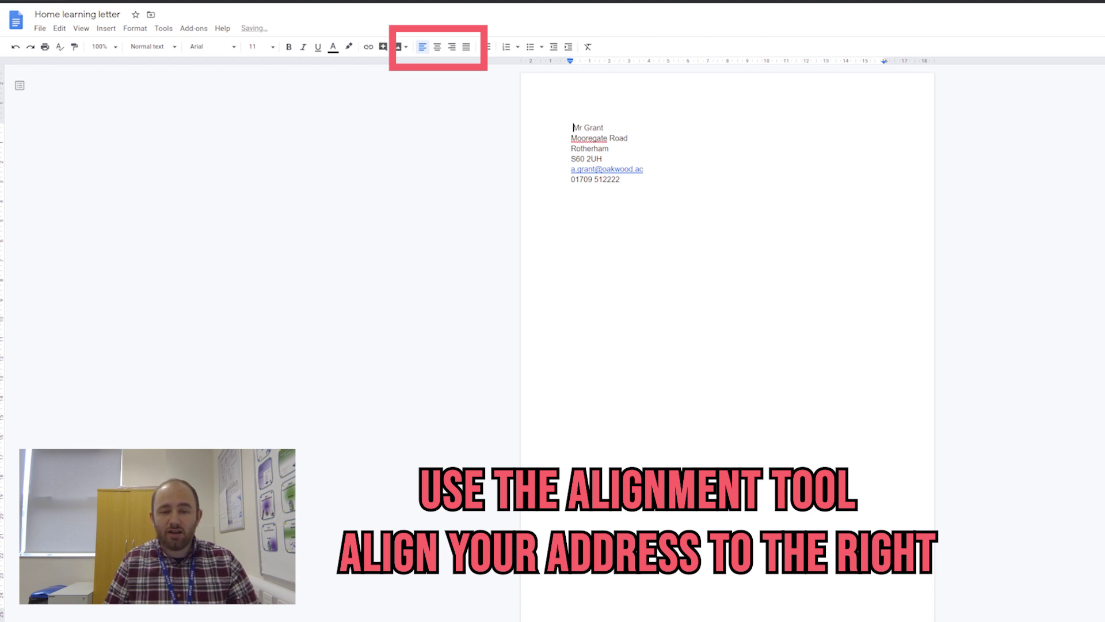
drag(621, 180, 570, 127)
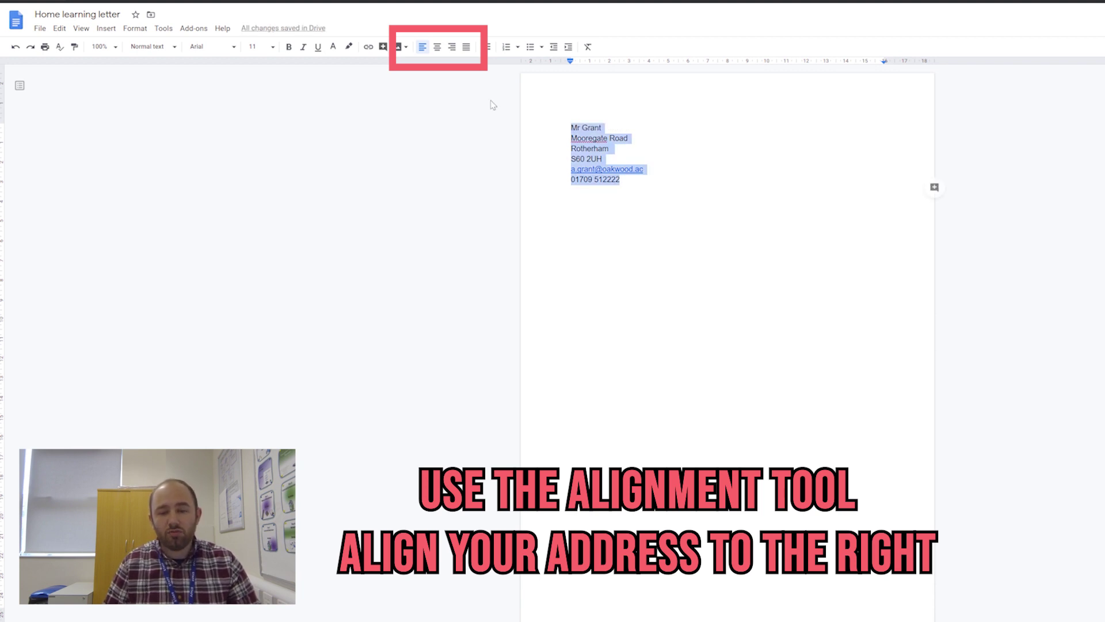
click(452, 46)
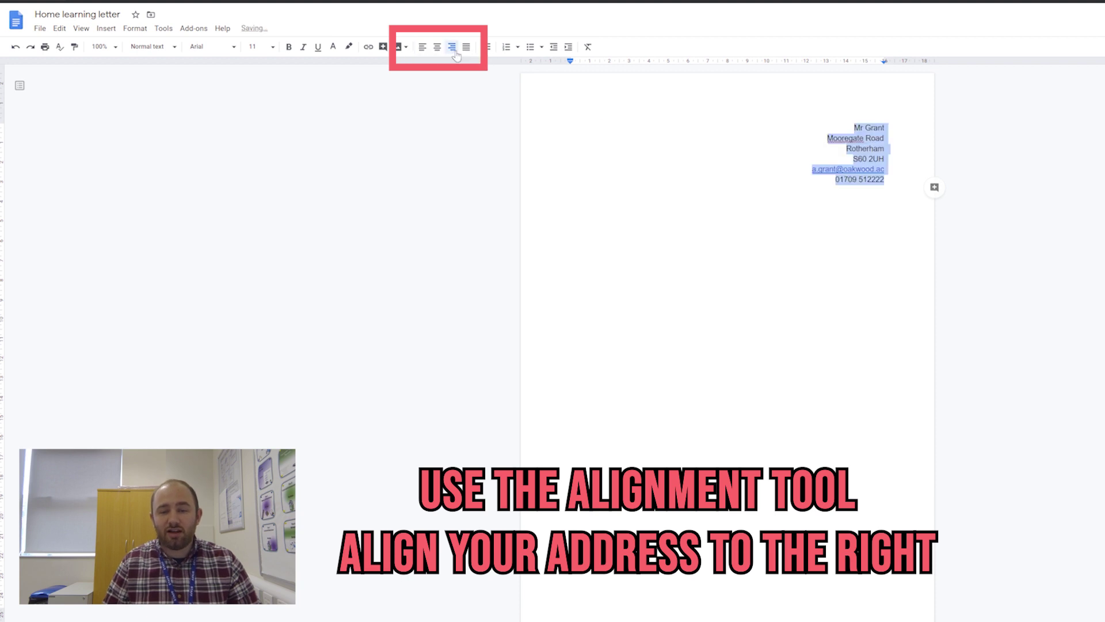
click(845, 179)
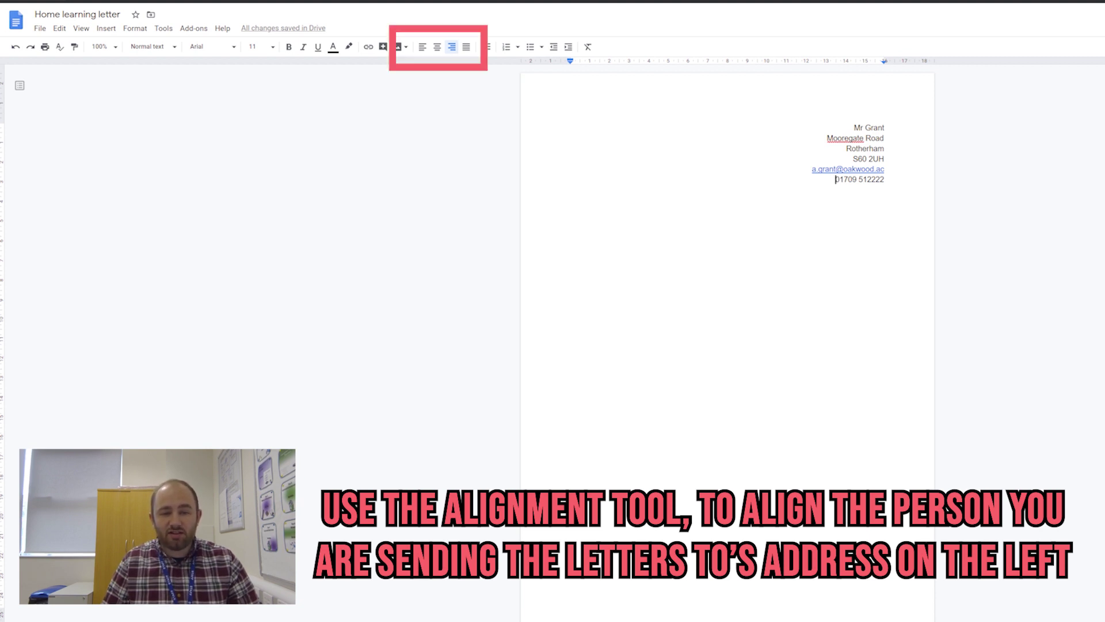
Step: Paste the recipient's address on a new left-aligned line below the sender block
click(884, 179)
key(Return)
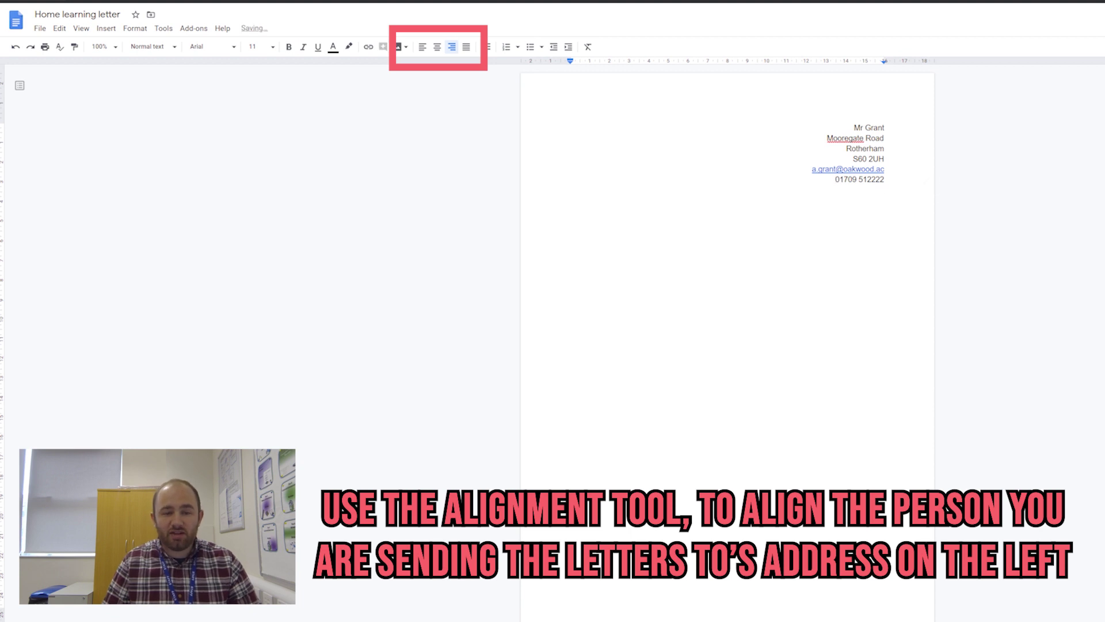
click(423, 46)
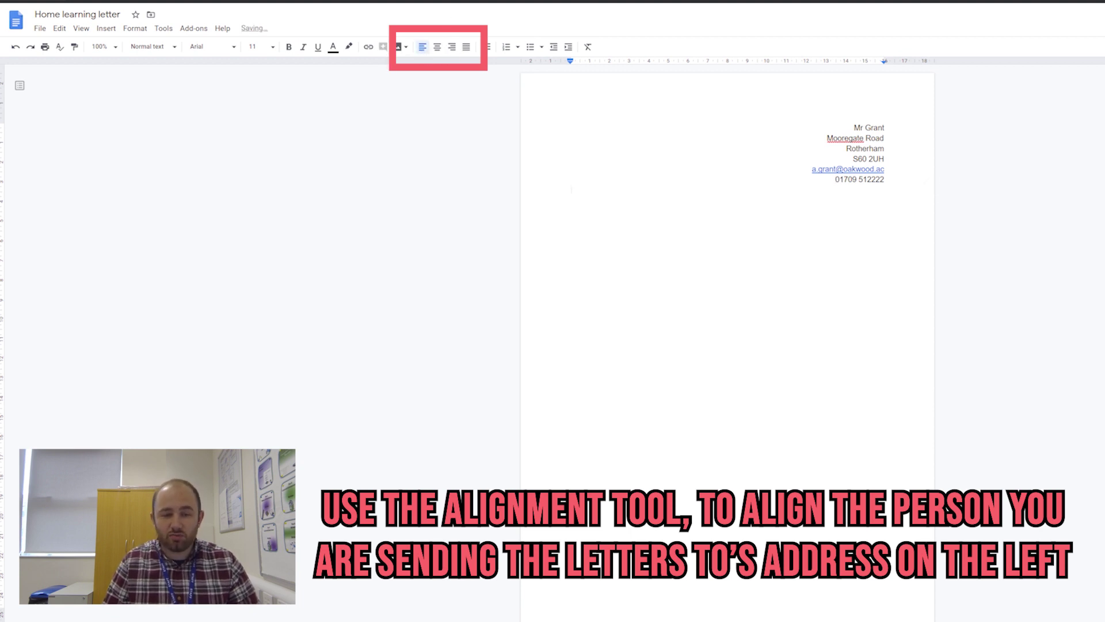
text(Mr Boris Johnson 10 Downing Street Westminster London SW1A 2AA)
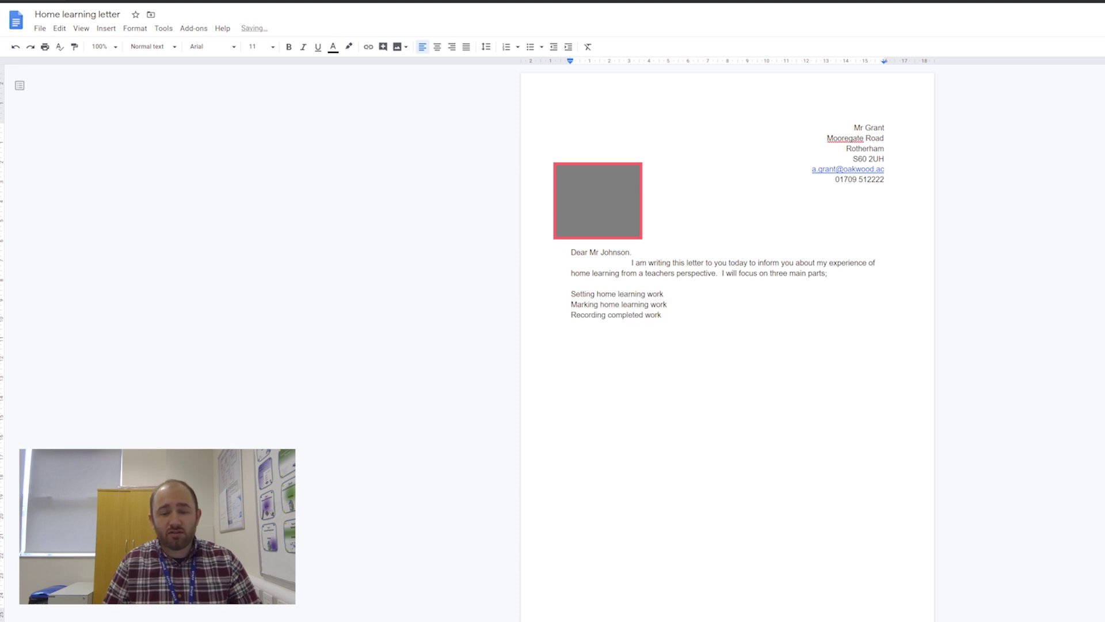
Step: Turn the three main-part lines into a bulleted list with a chosen bullet style
key(shift+Right)
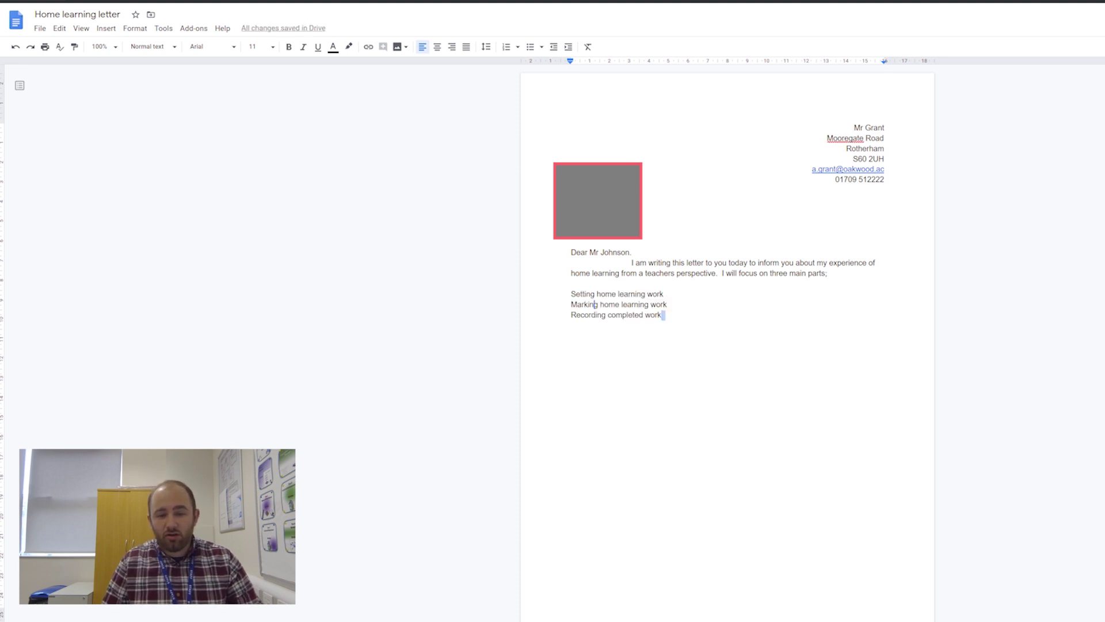
key(Left)
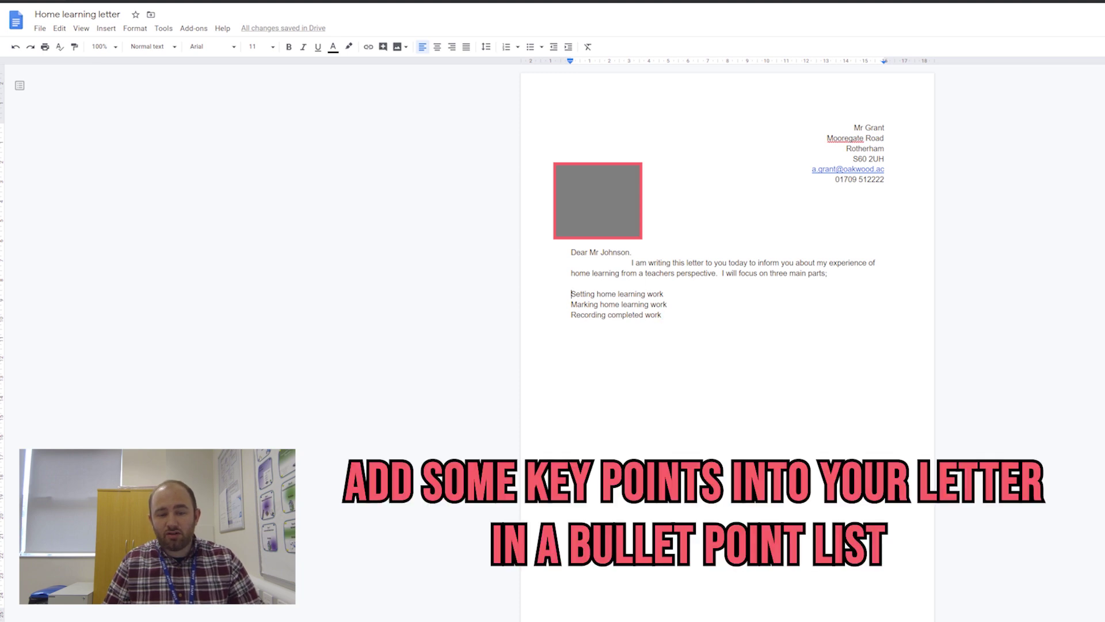
key(shift+Down)
key(shift+Down)
key(shift+End)
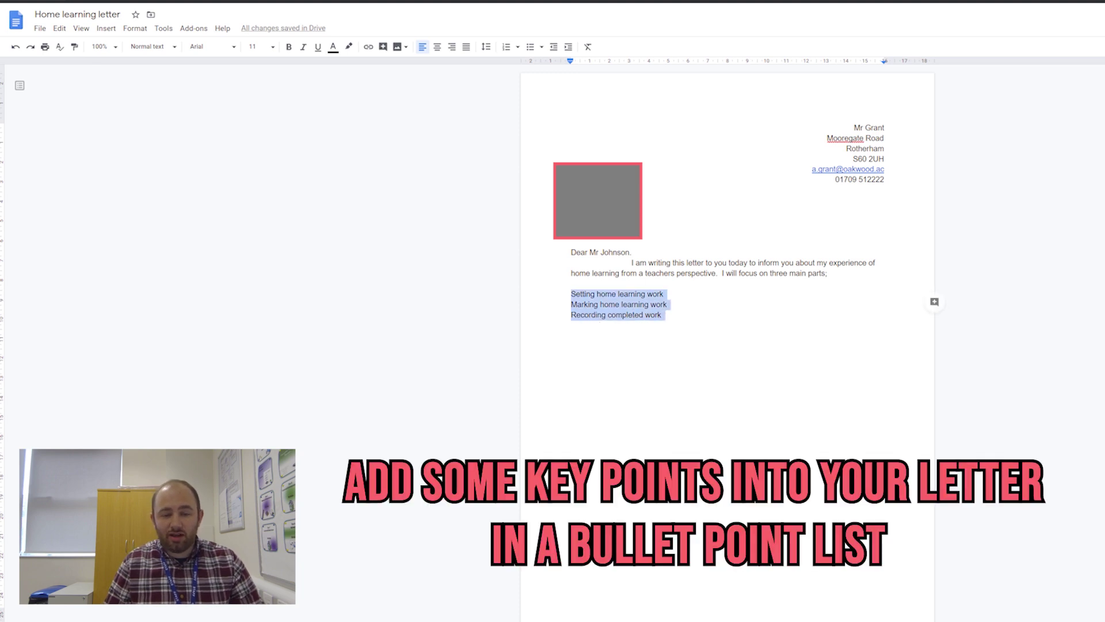
click(531, 49)
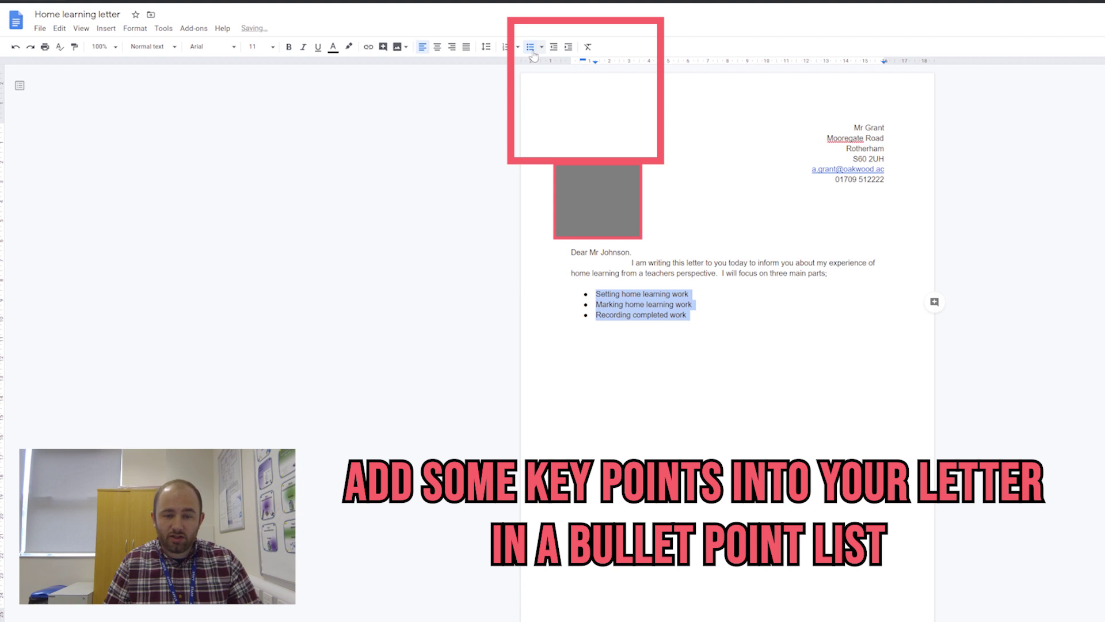
click(542, 47)
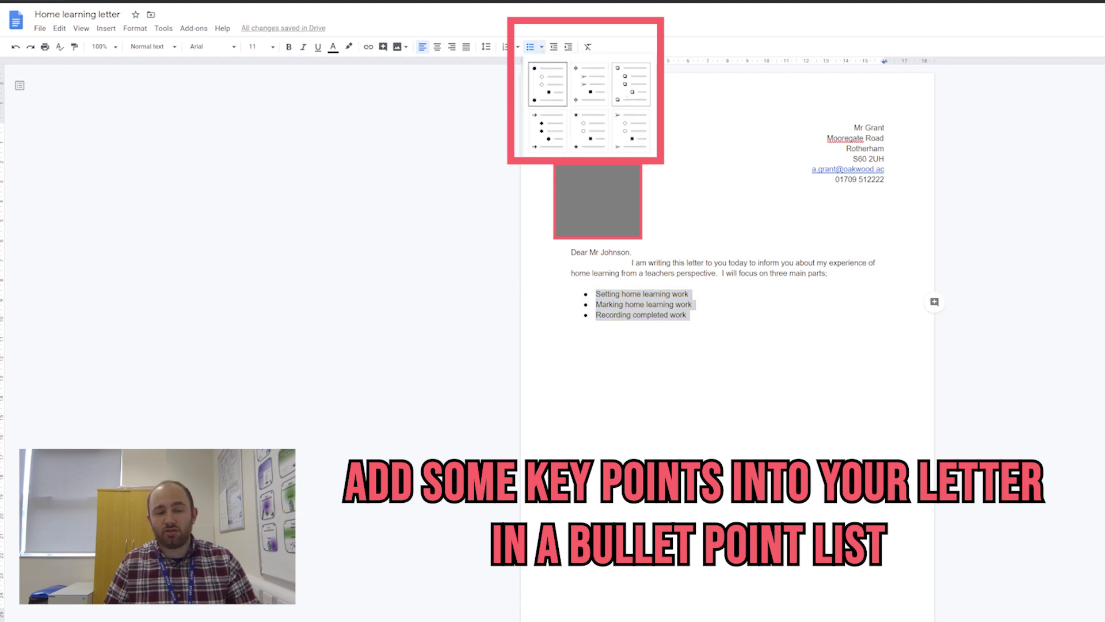
click(599, 85)
click(530, 47)
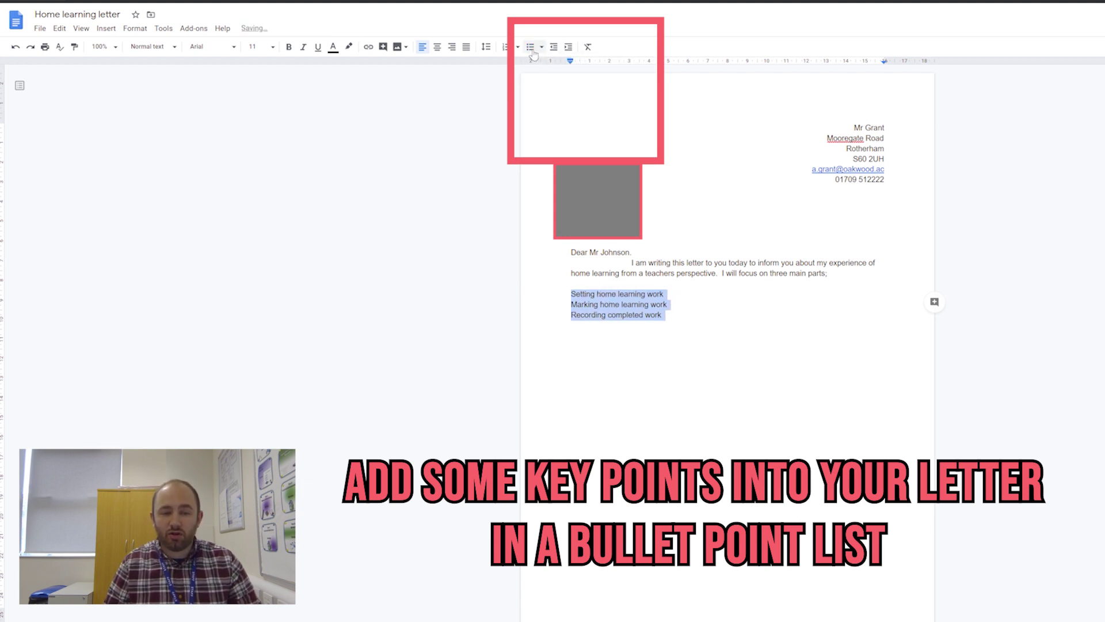
click(542, 47)
click(584, 123)
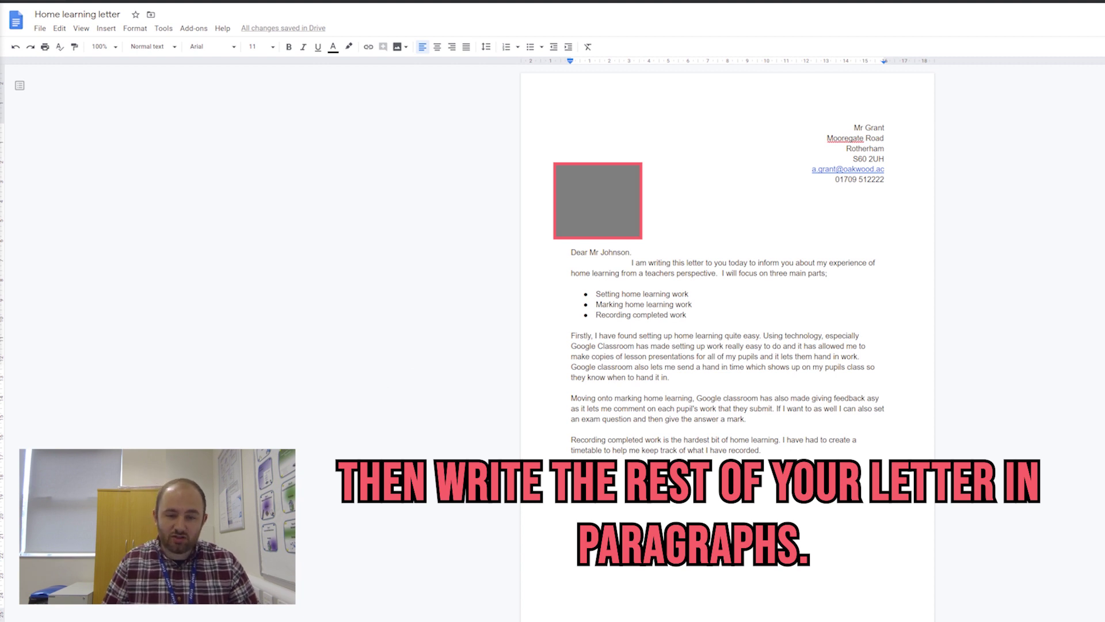
Step: Type the writer's name on a new line beneath Yours sincerely
drag(571, 440, 760, 450)
click(573, 461)
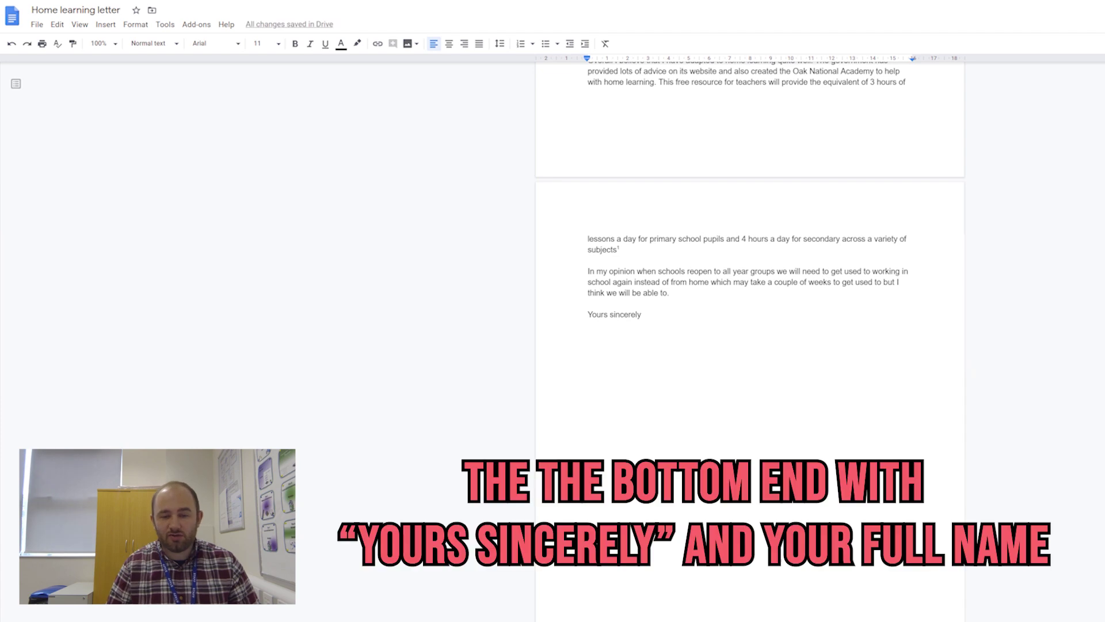
key(Return)
key(Return)
key(Return)
key(Return)
key(Return)
key(Return)
text(Mr Grandy)
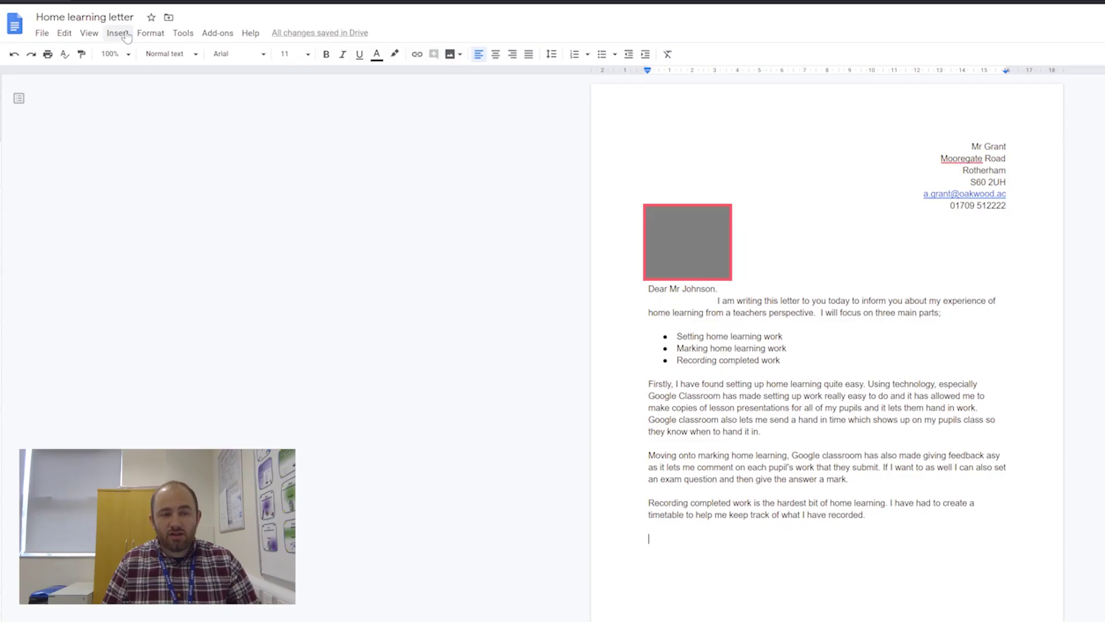
click(118, 33)
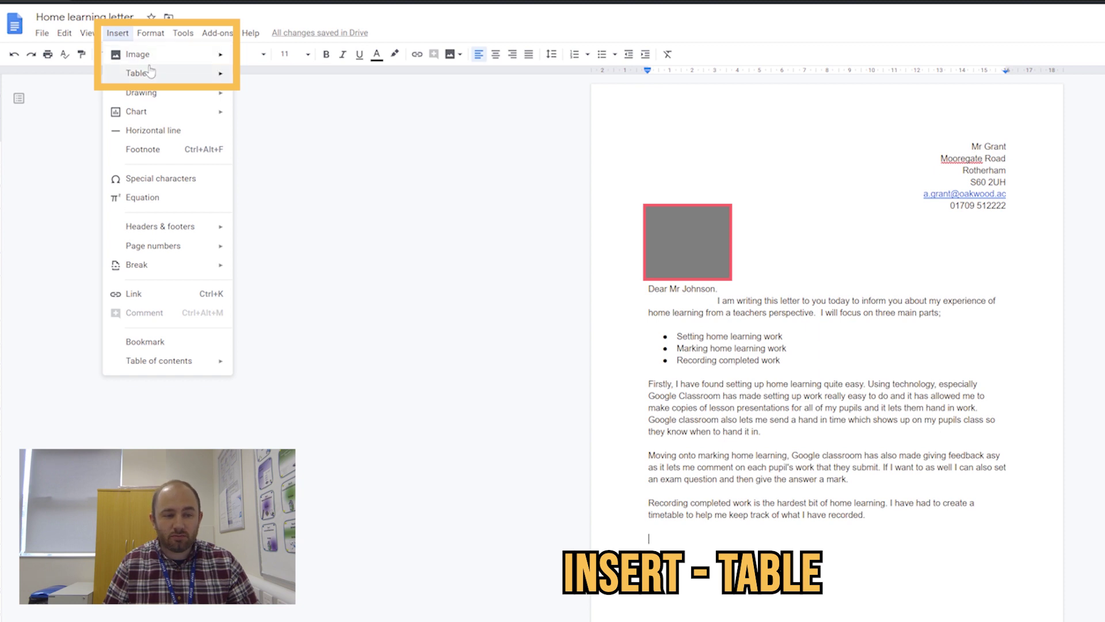
Step: Insert a 5 x 2 table and fill its first row with Monday to Friday
mouse_move(151, 75)
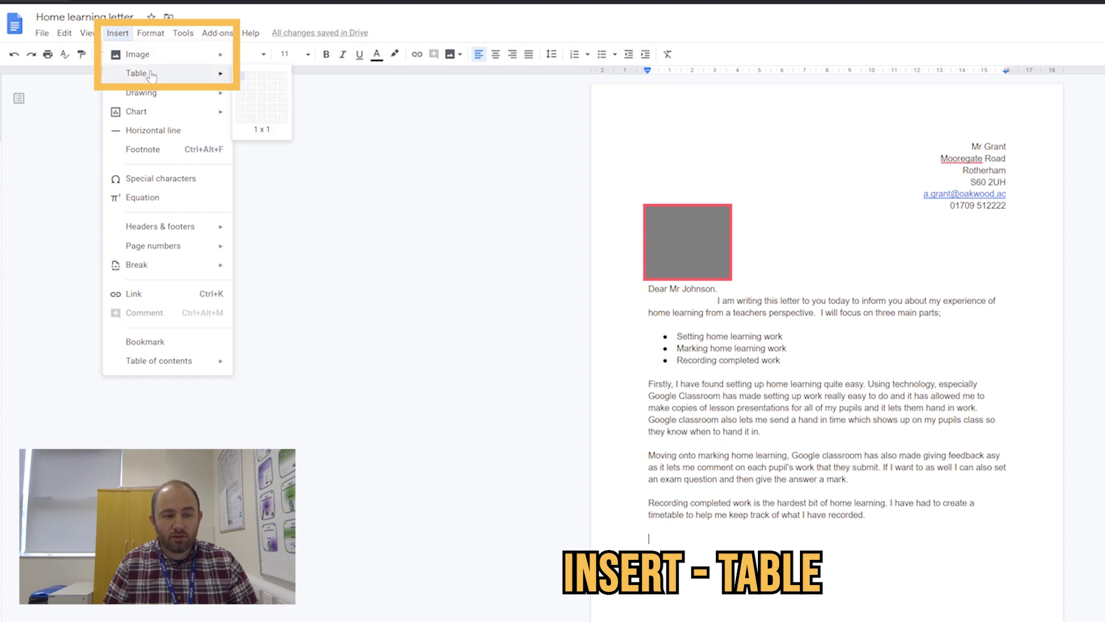
click(285, 86)
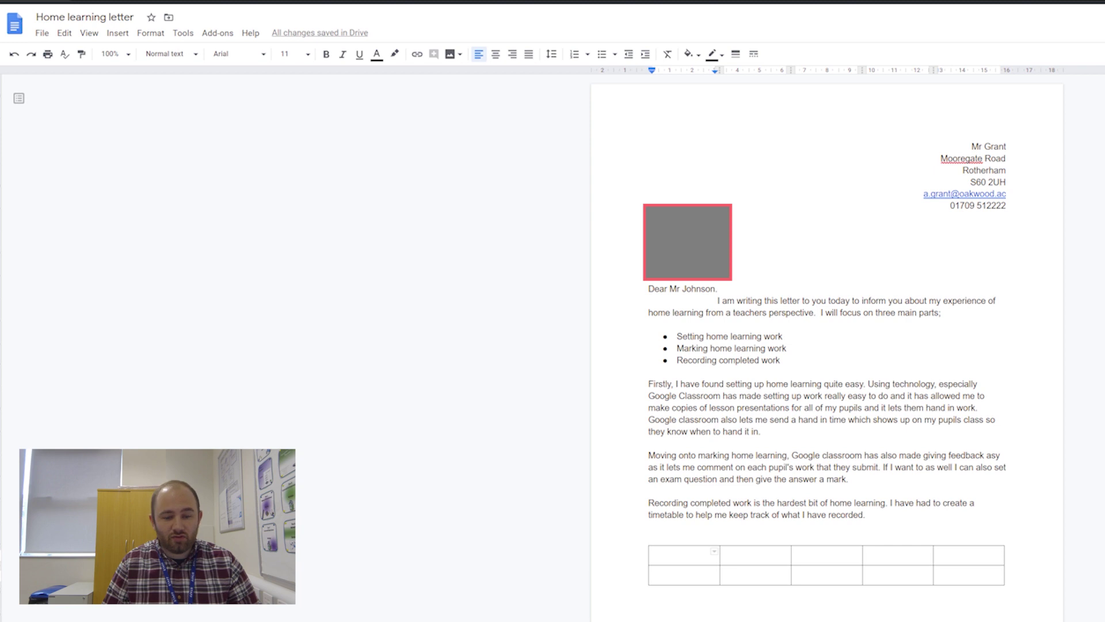
text(Monday)
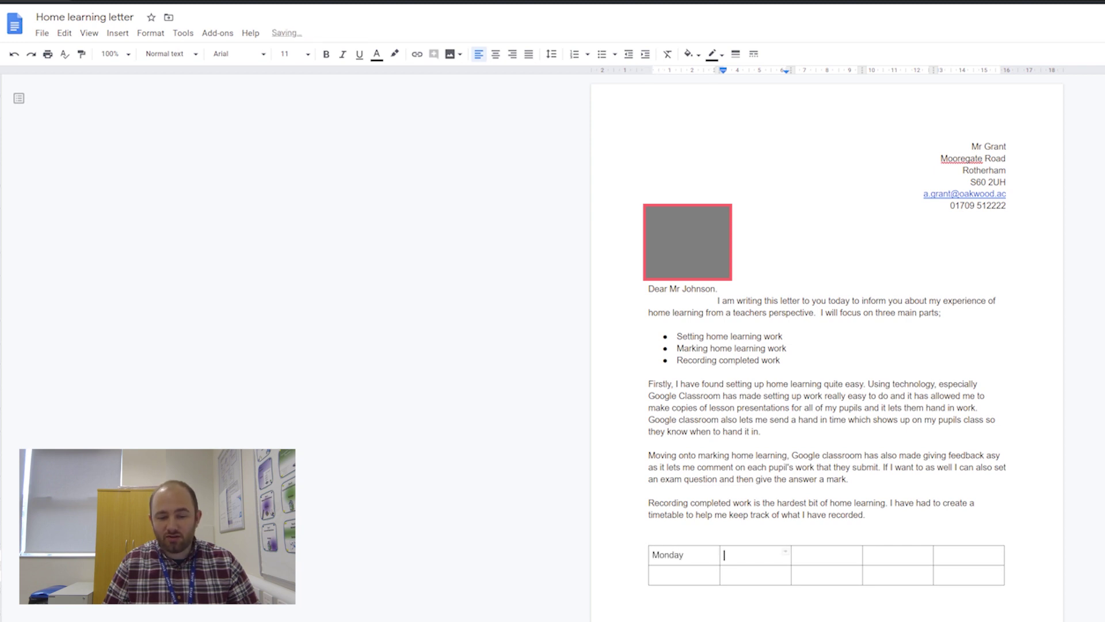
text(Tuesday)
key(Tab)
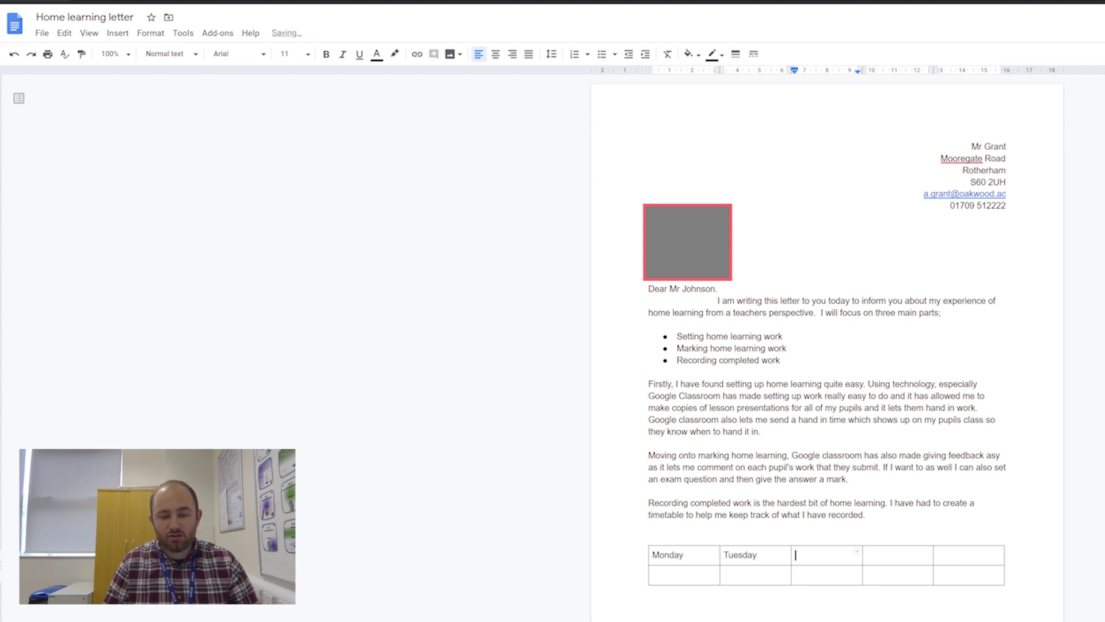
text(Wed)
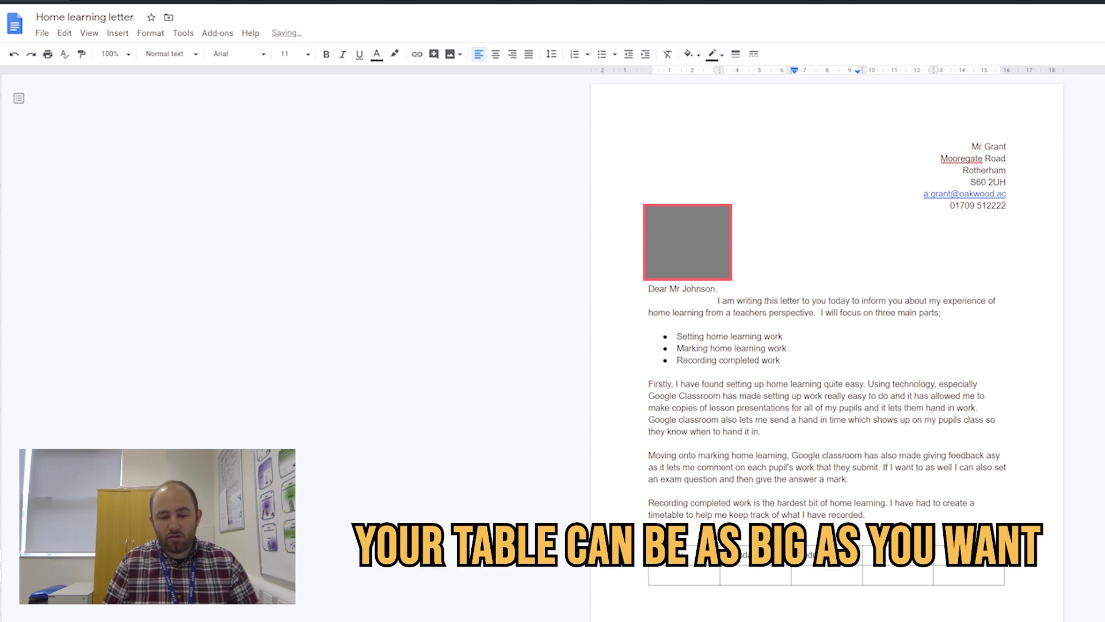
key(Tab)
text(Thursday)
key(Tab)
text(Friday)
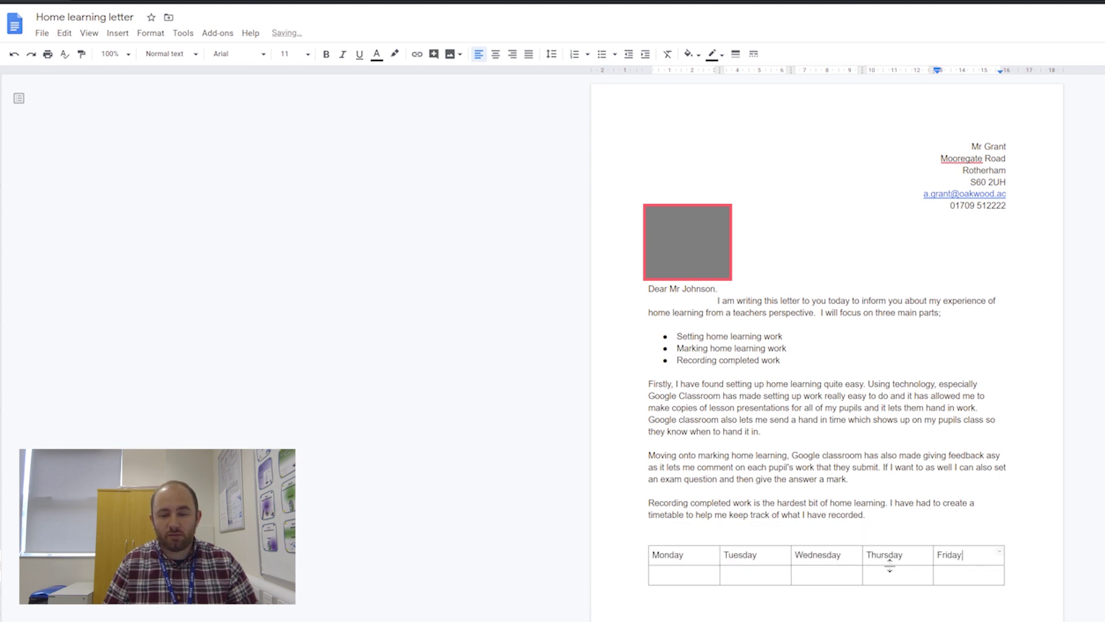
Step: Centre and bold the weekday headings, then paste the class entries into the second row
drag(973, 552, 682, 554)
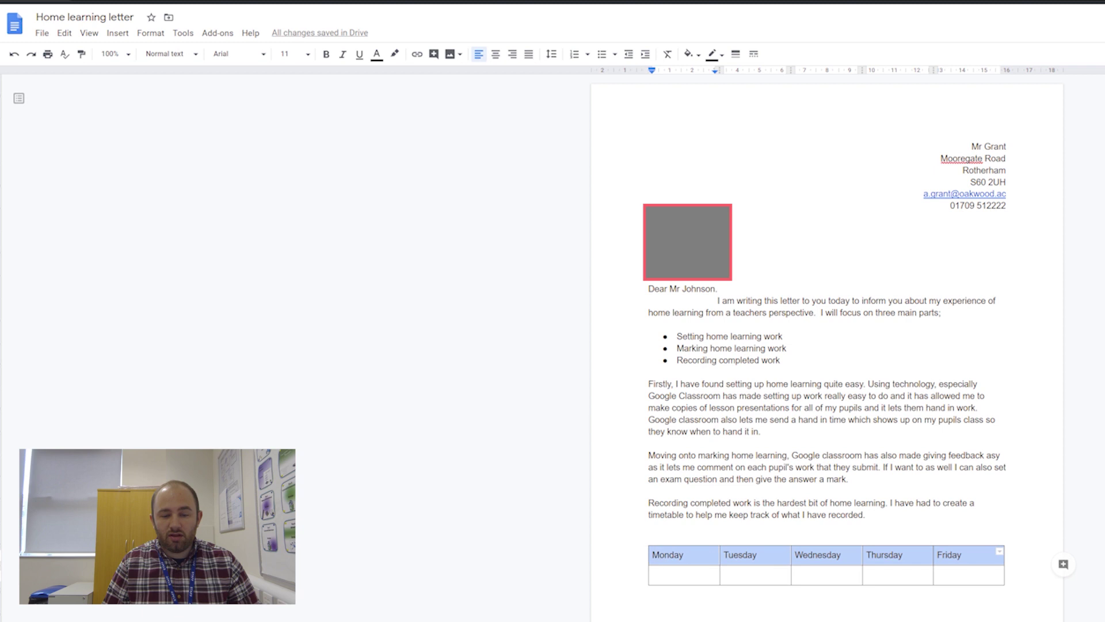
click(496, 53)
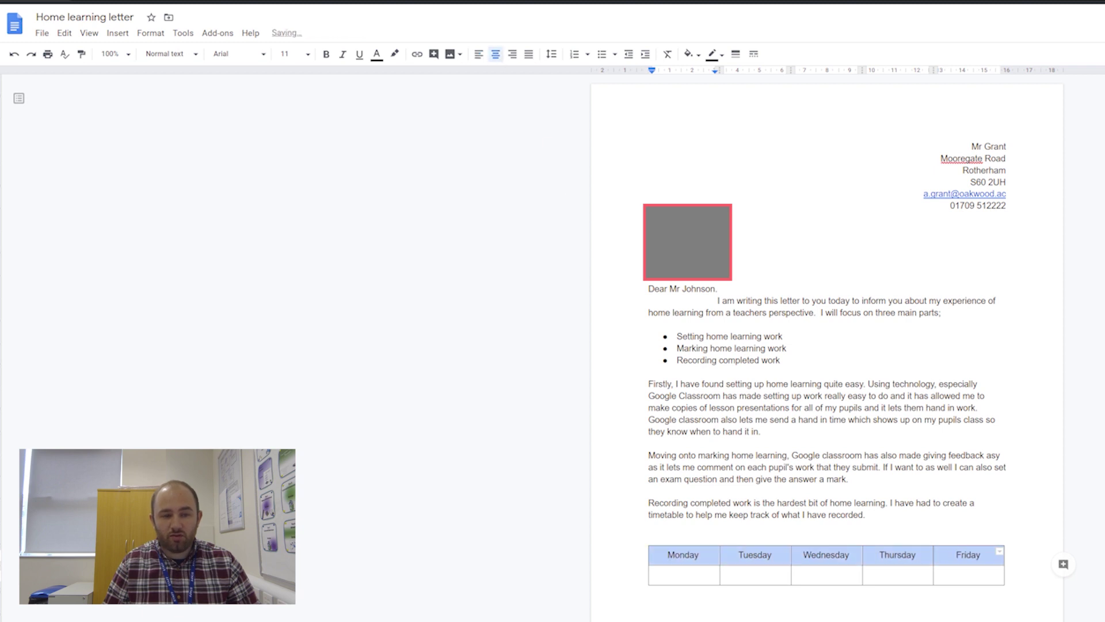
key(ctrl+b)
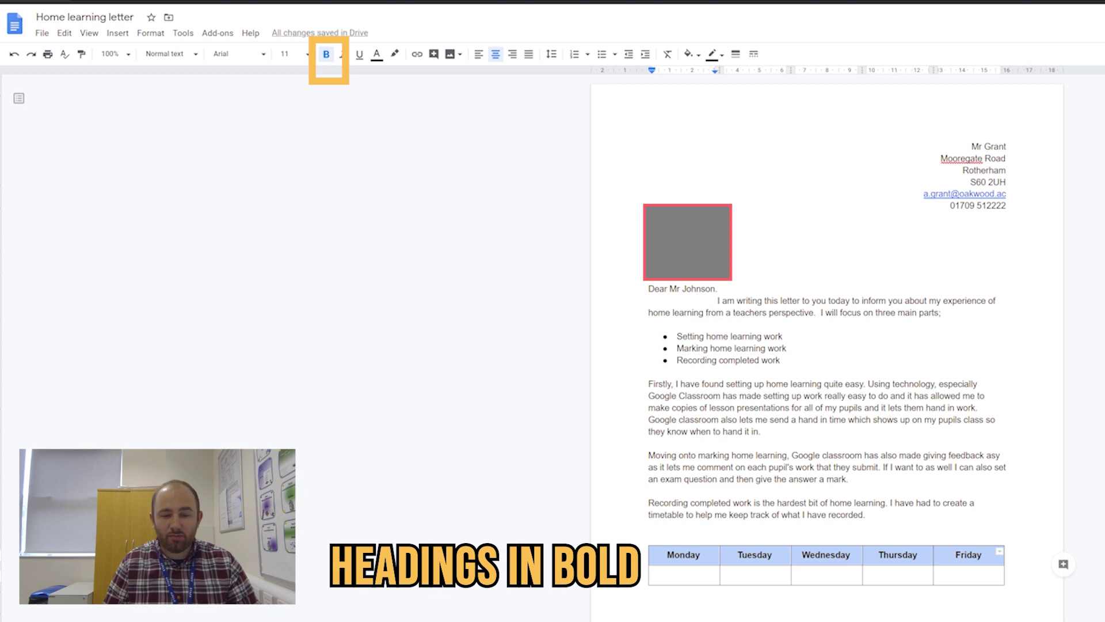
key(Right)
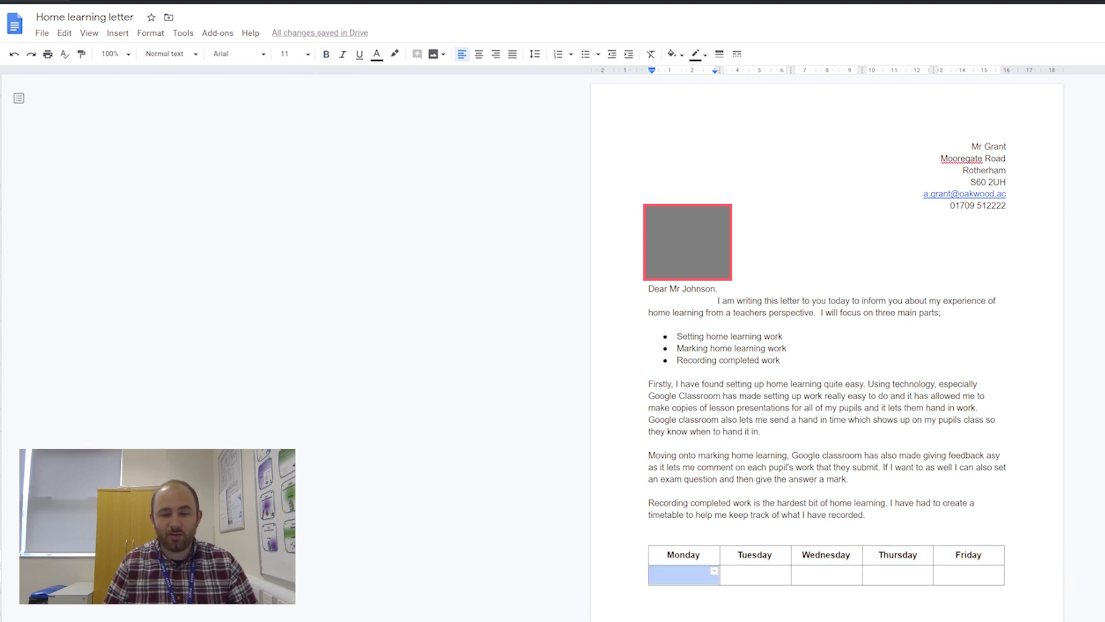
text(Year 9 and 10 GCSE Work	Year 7 Classes from Monday	Year 8 Classes	Year 7 Classes from Wednesday	Year 7 classes from Thursday)
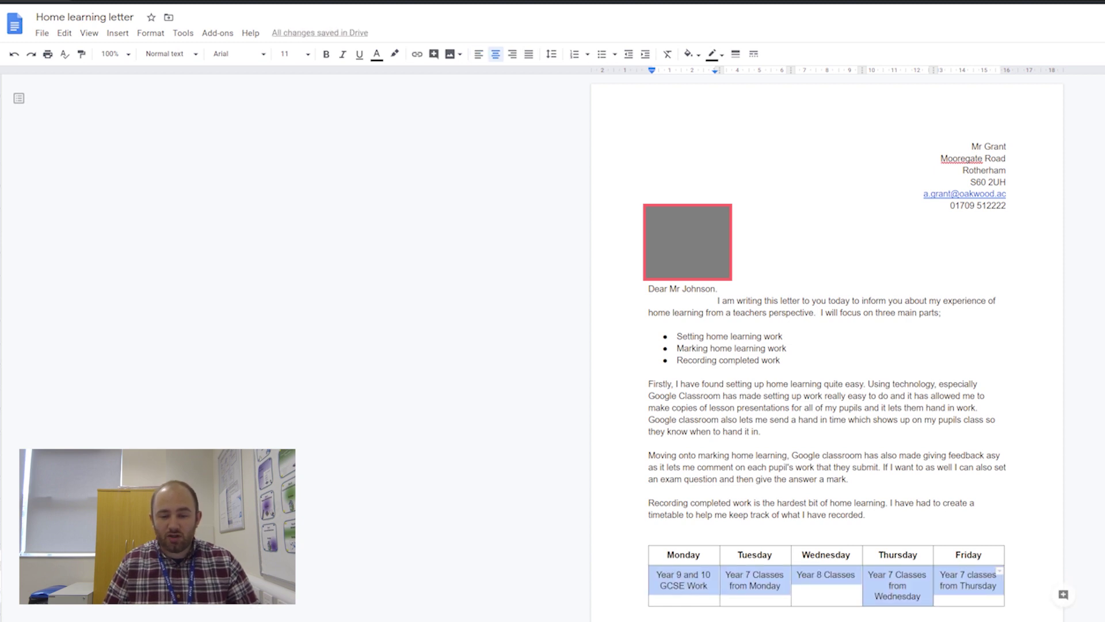
click(972, 146)
click(117, 33)
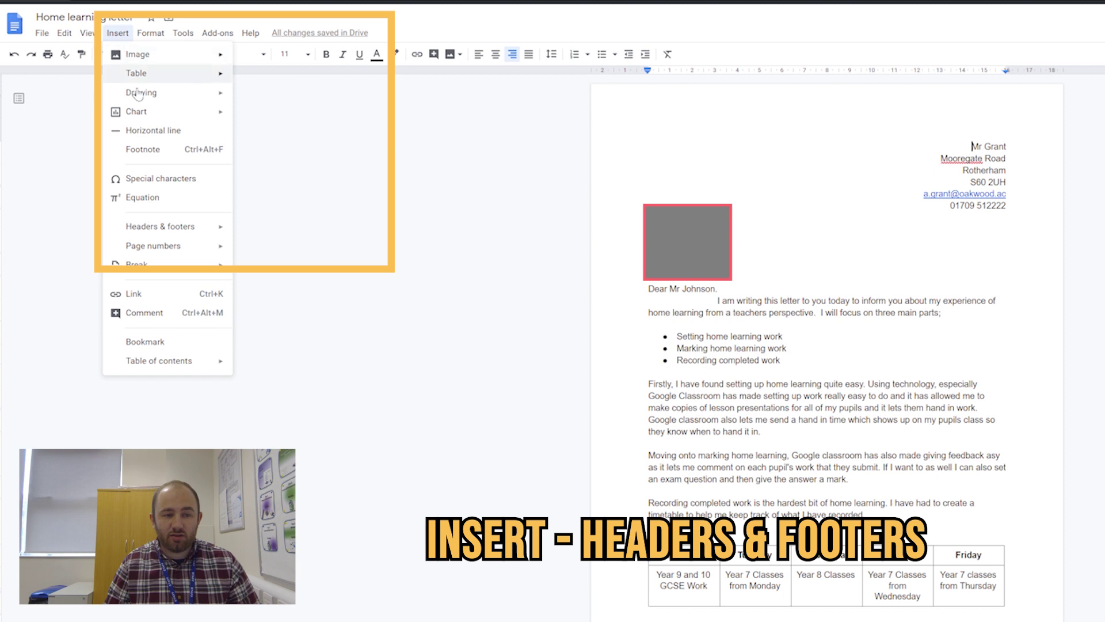
Step: Add a page header reading 'Subject - Letter to' followed by the recipient's name
mouse_move(169, 228)
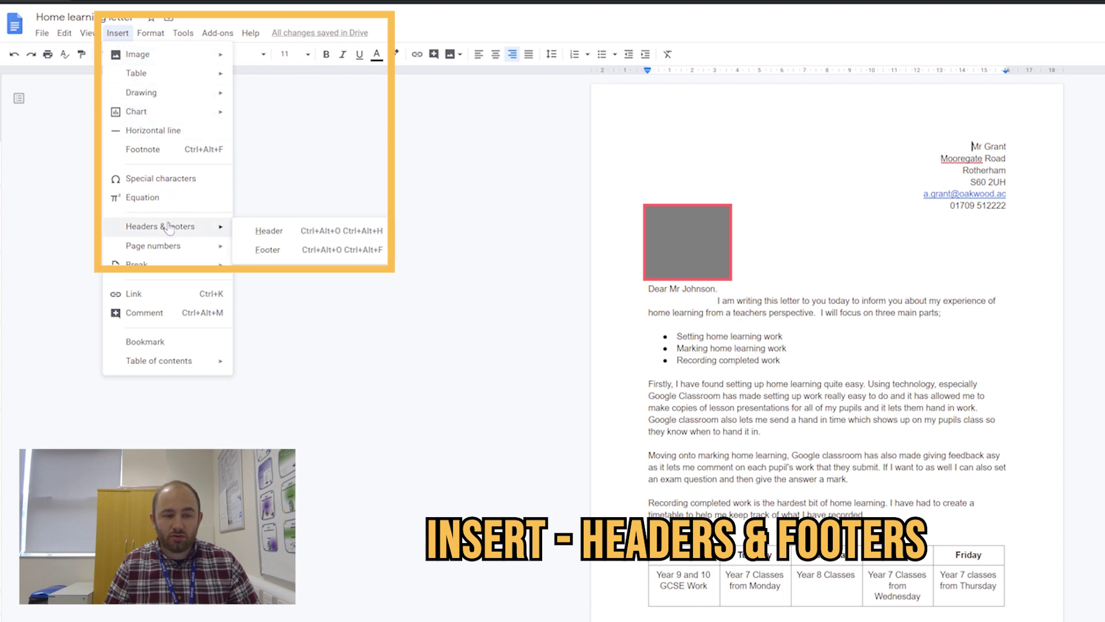
click(300, 238)
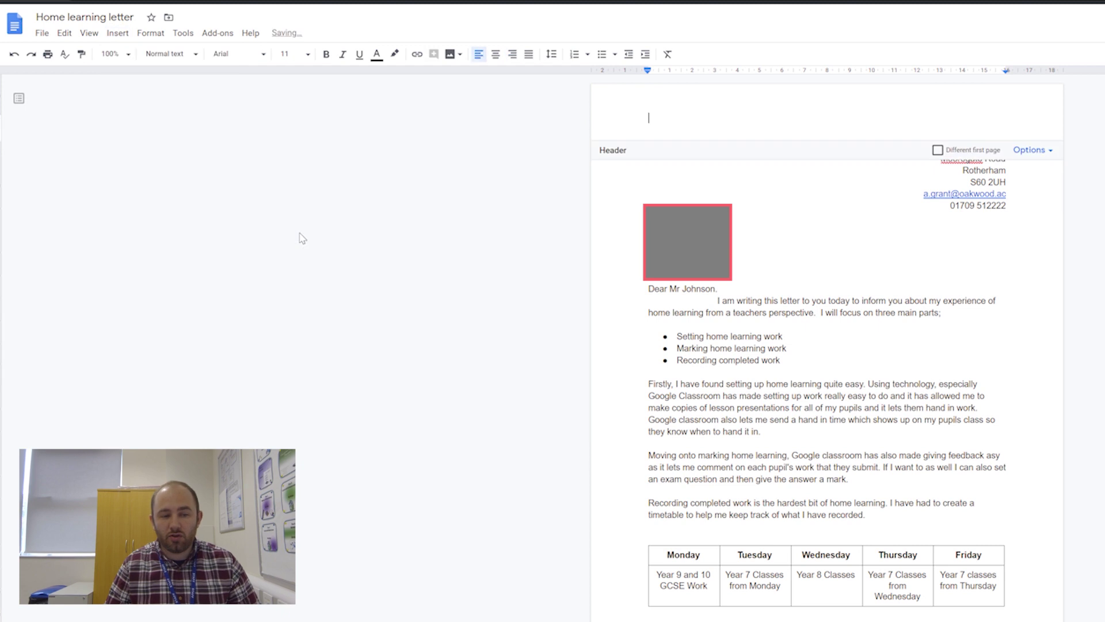
text(Sub)
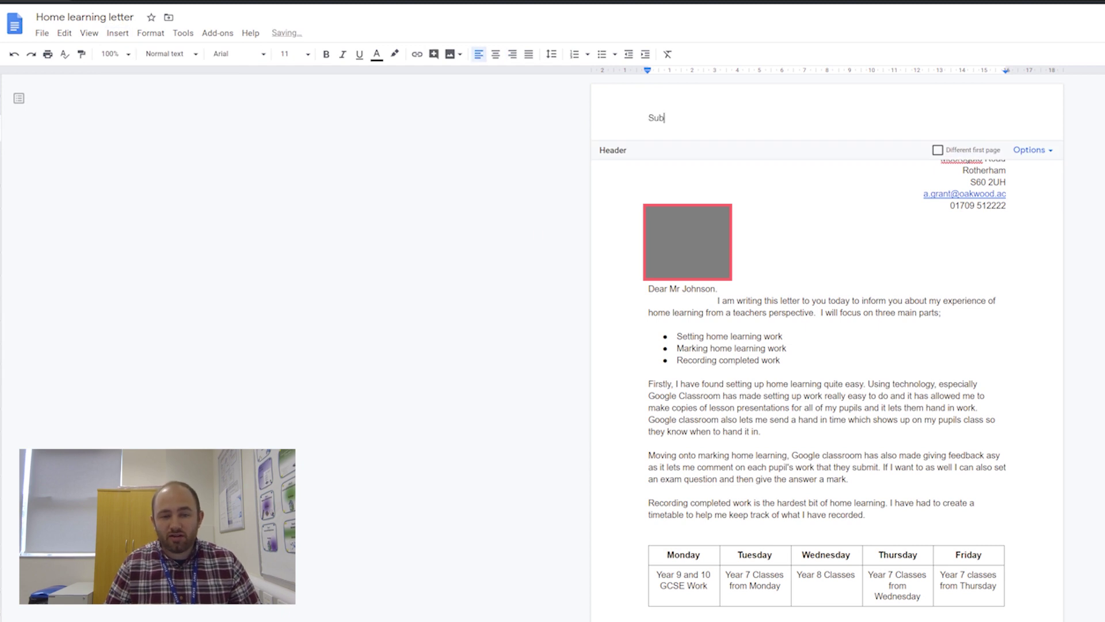
text(ject)
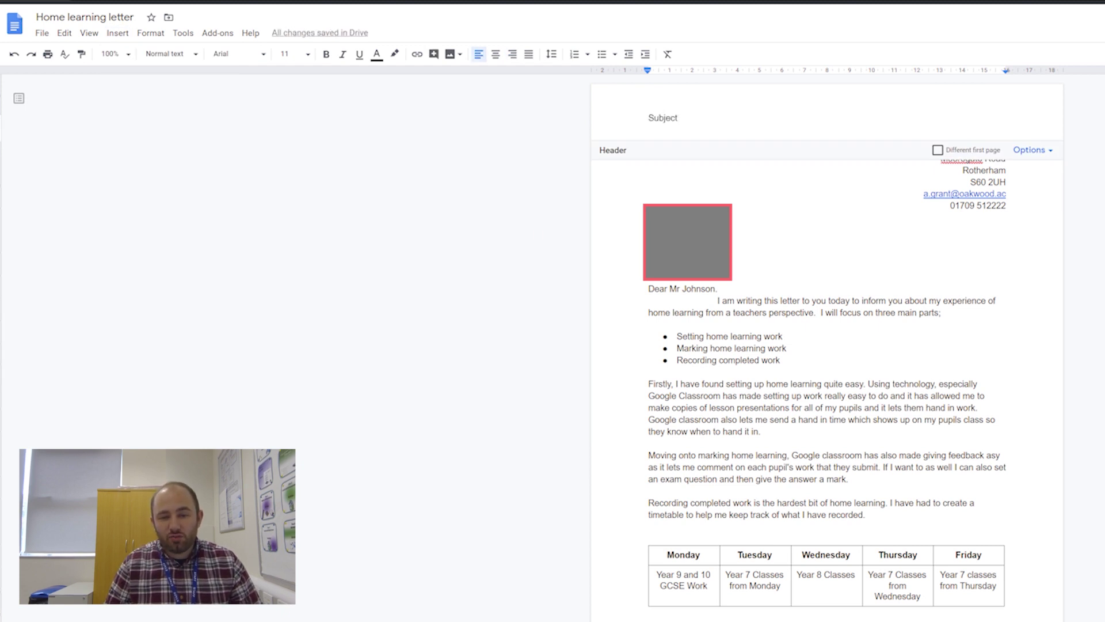
text( - Letter to bo)
key(BackSpace)
key(BackSpace)
text(Borr)
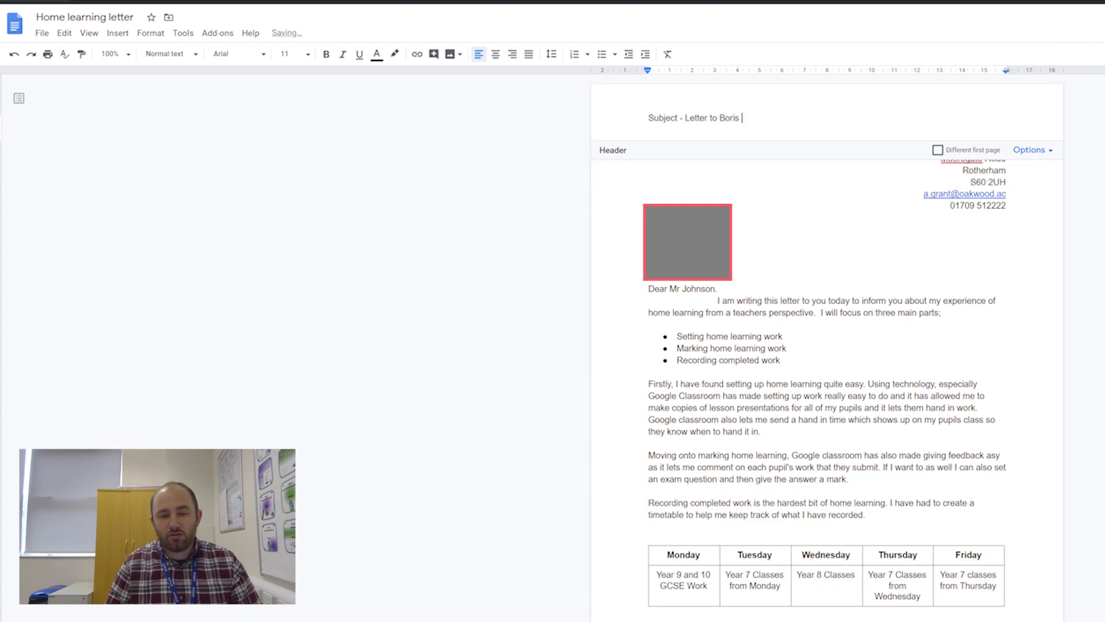
text(s Johnson)
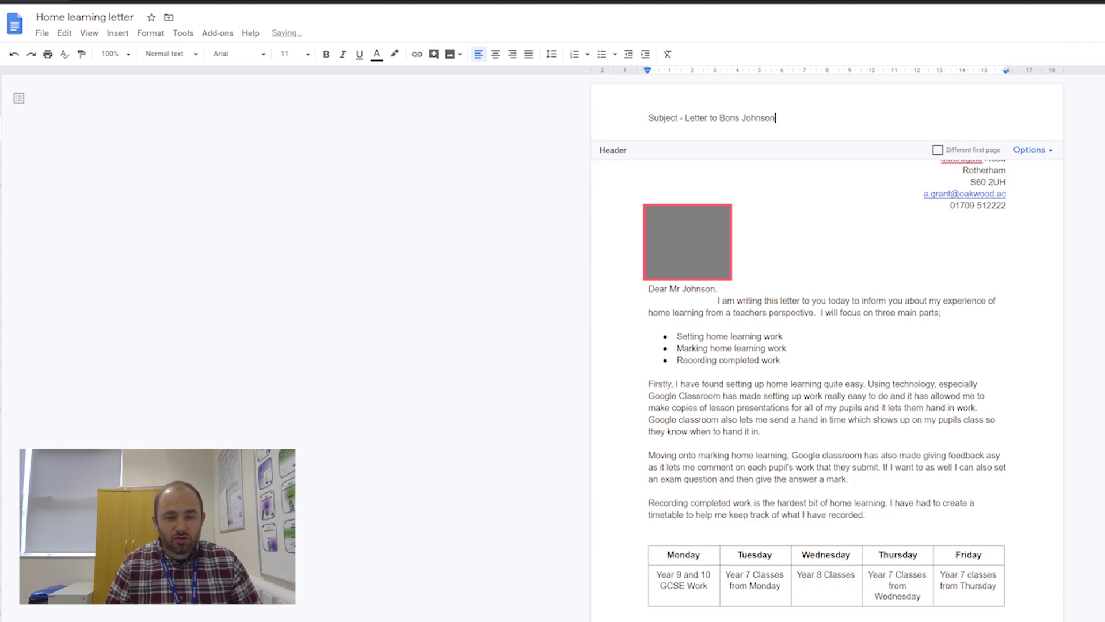
click(951, 205)
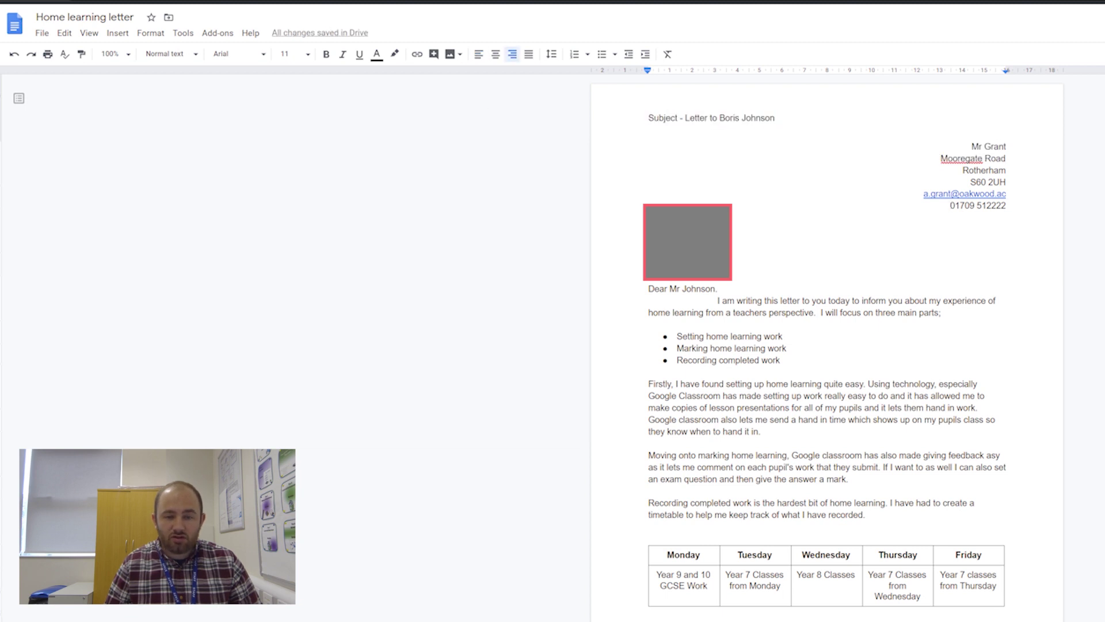
Step: Colour the header subject line light grey and return to the letter body
triple_click(711, 118)
click(376, 53)
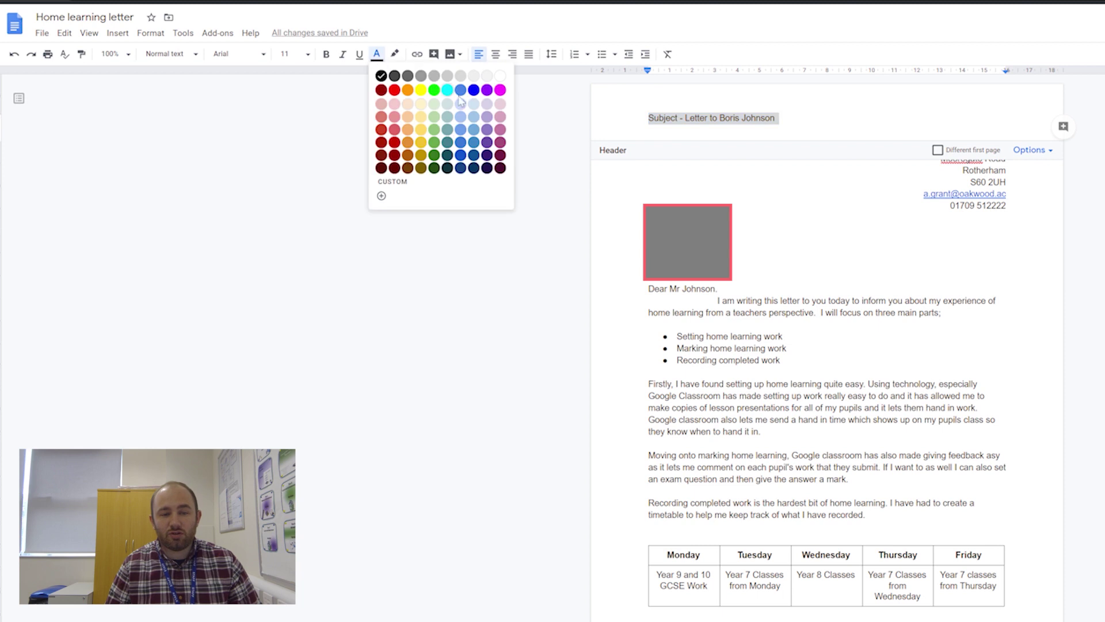
click(448, 76)
key(Escape)
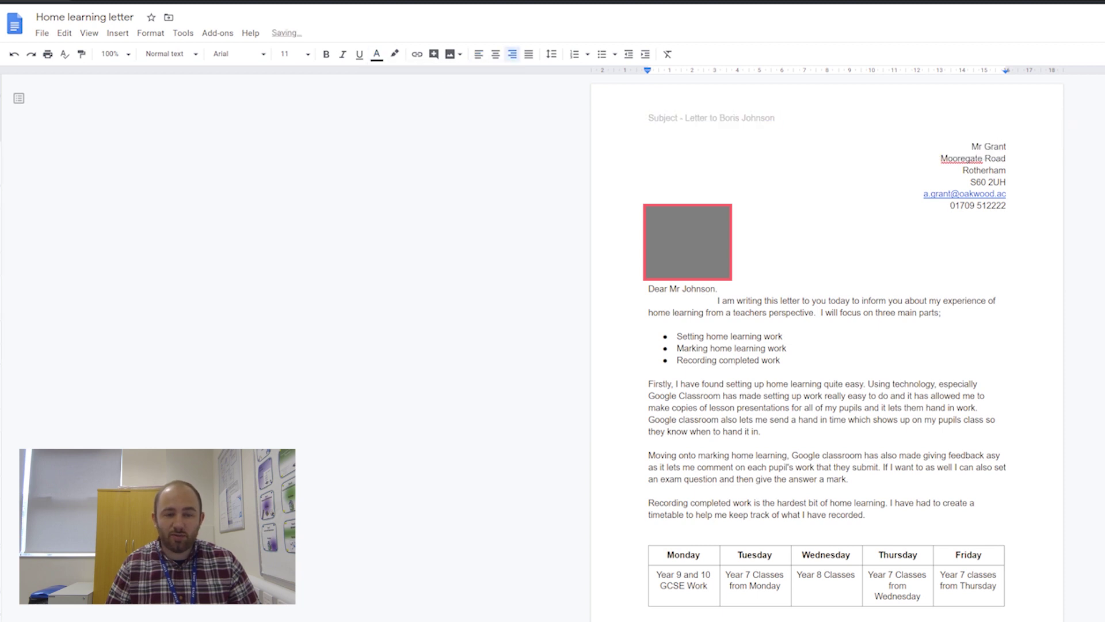
click(649, 618)
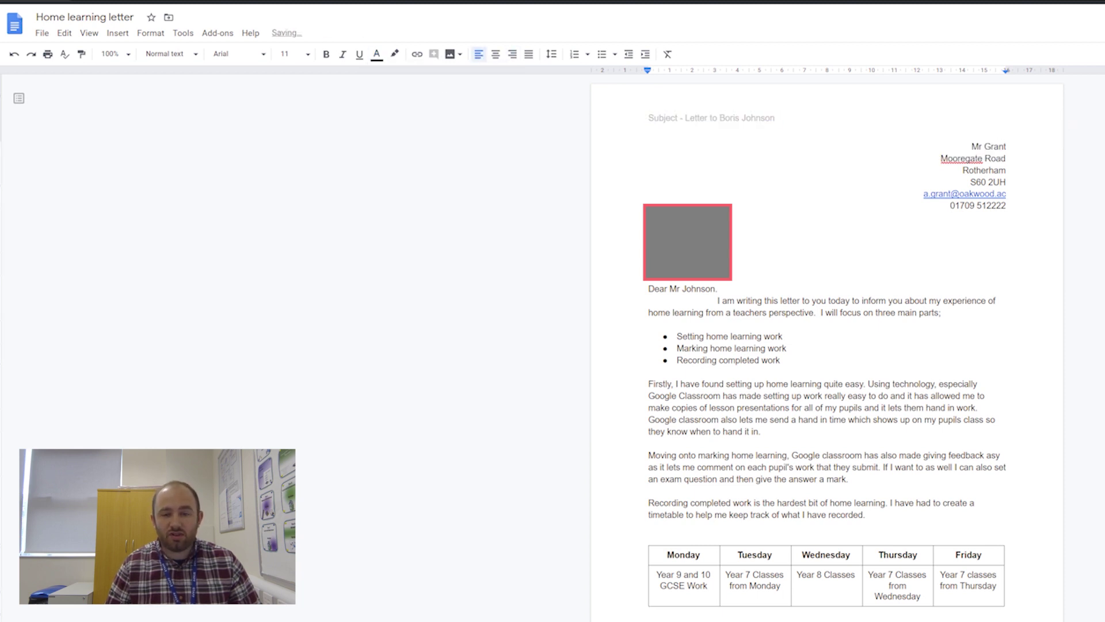
scroll(827, 346, down, 10)
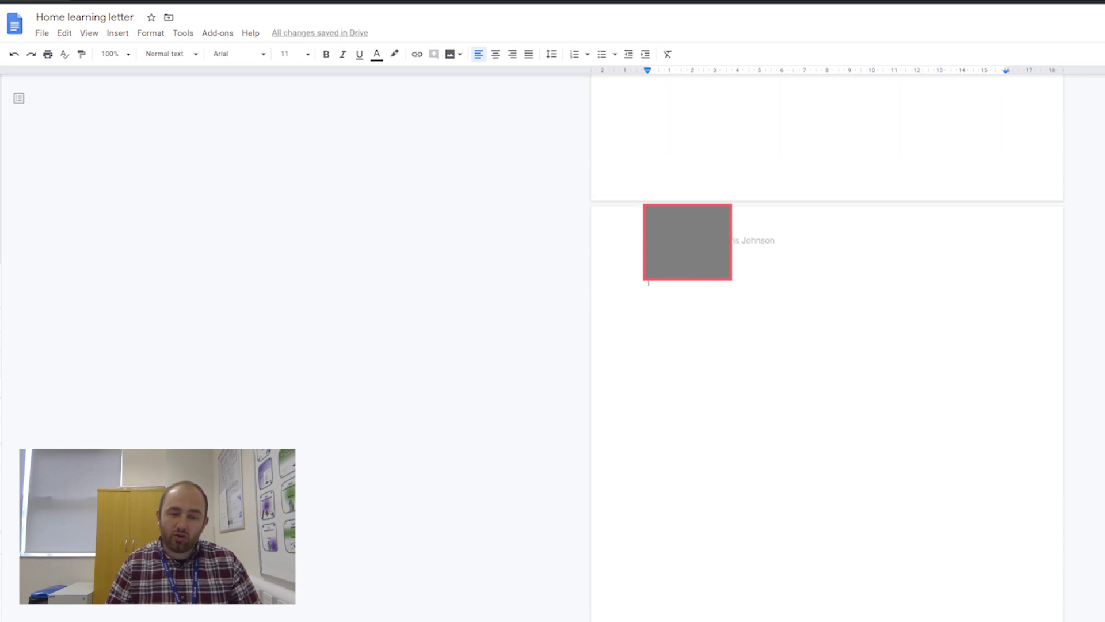
scroll(722, 303, up, 5)
scroll(723, 302, up, 5)
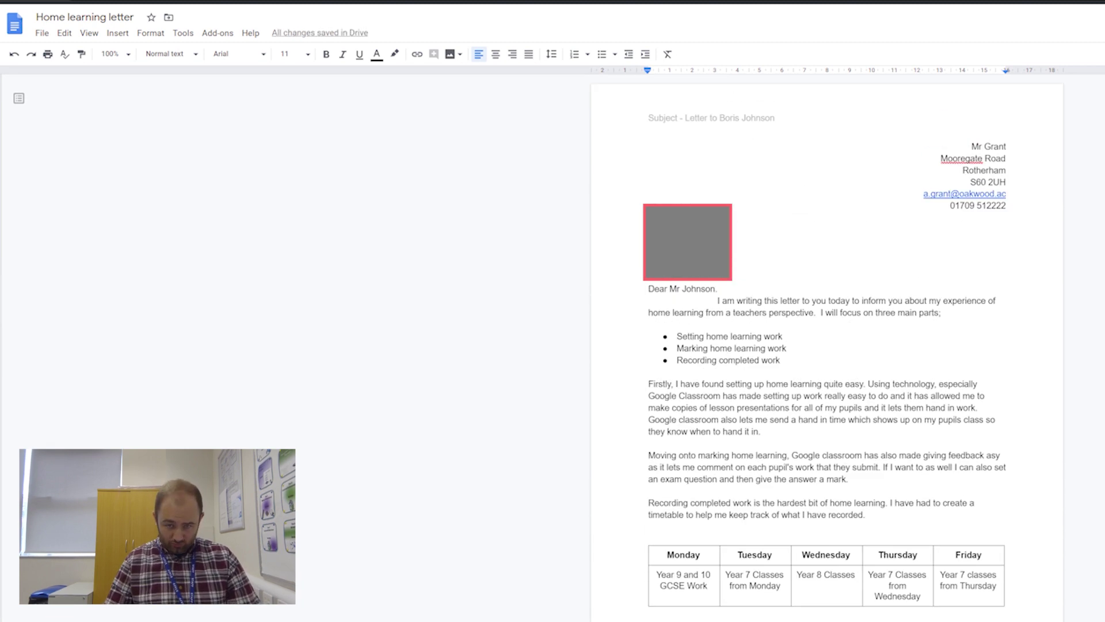
click(117, 33)
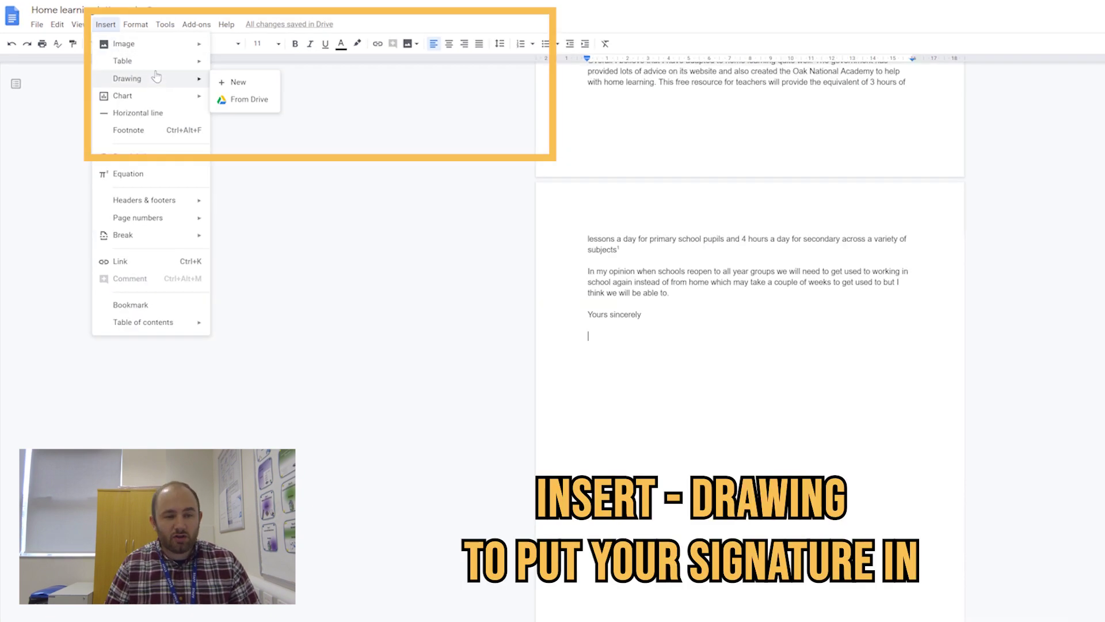
Step: Draw a freehand scribble signature in a new drawing and insert it into the letter
mouse_move(158, 69)
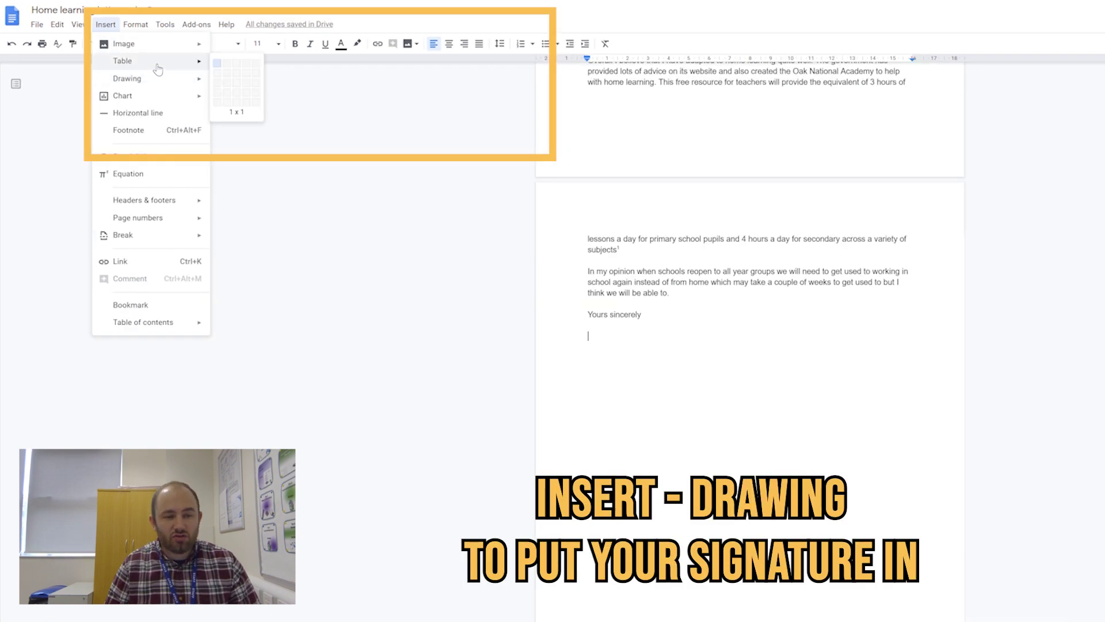
click(230, 81)
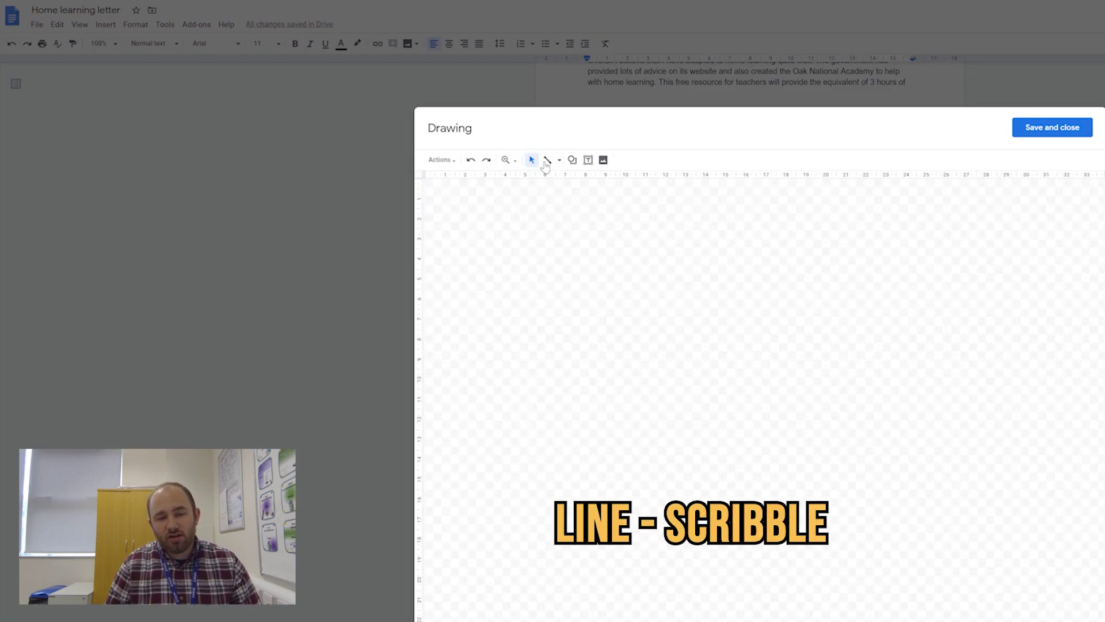
click(559, 160)
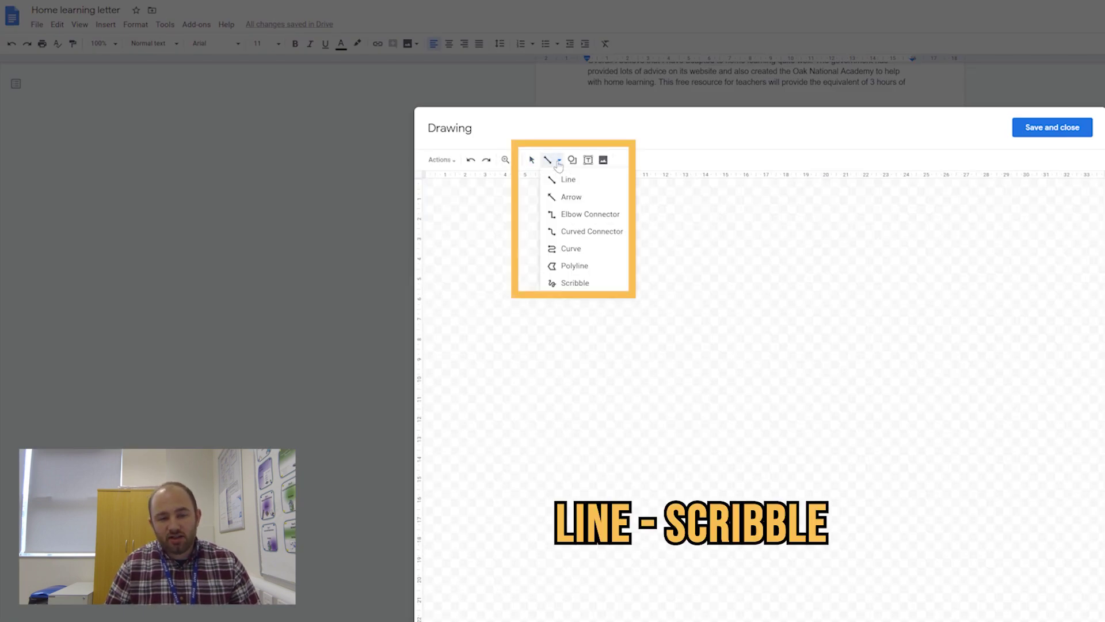
click(573, 283)
mouse_move(568, 379)
mouse_down()
mouse_move(446, 341)
mouse_move(1043, 339)
mouse_up()
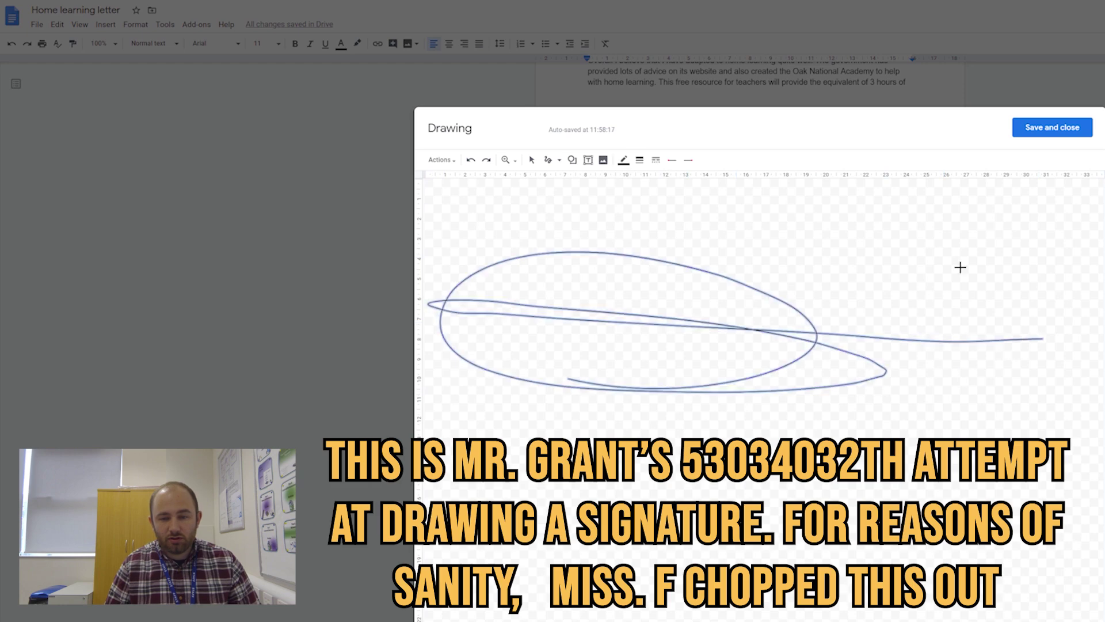
click(1052, 128)
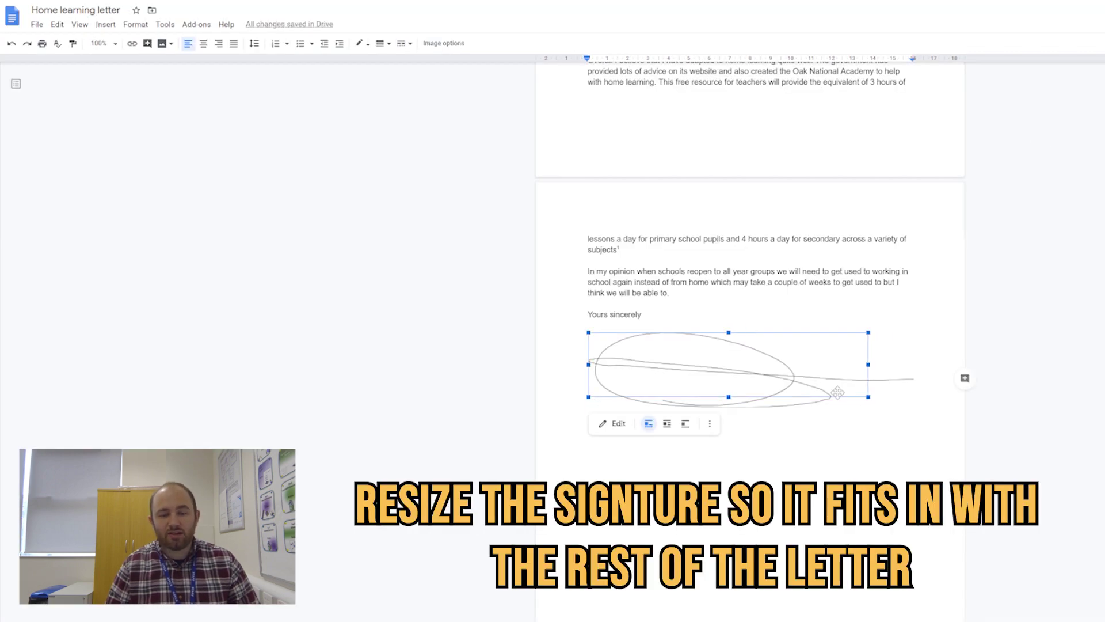
Step: Shrink the signature and type the writer's name beneath it
drag(868, 397, 691, 357)
click(633, 415)
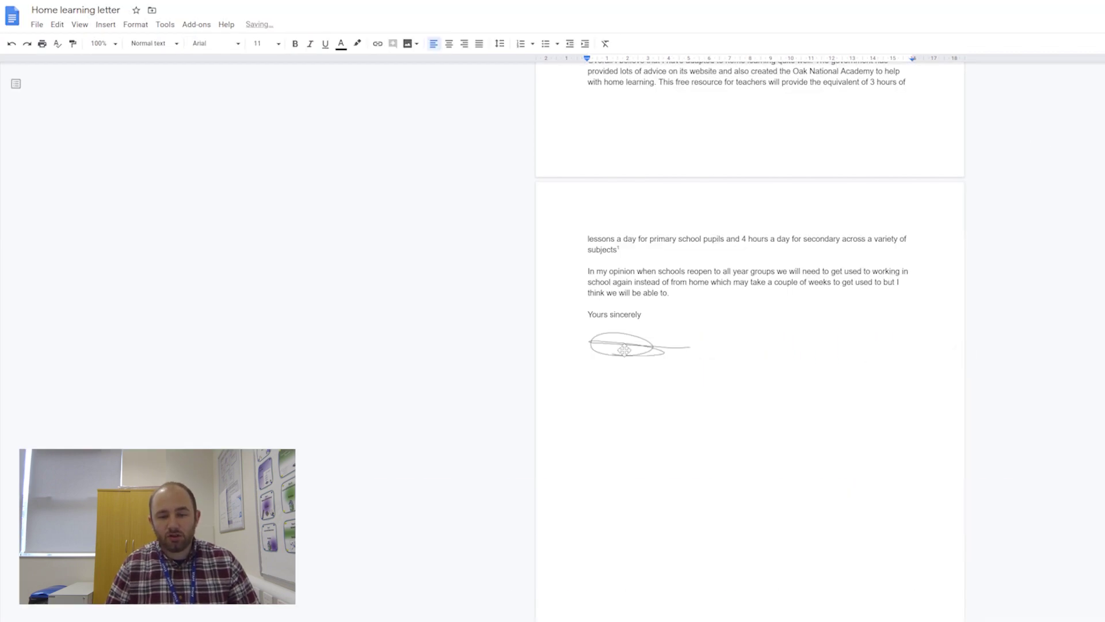
text(Mr Gr)
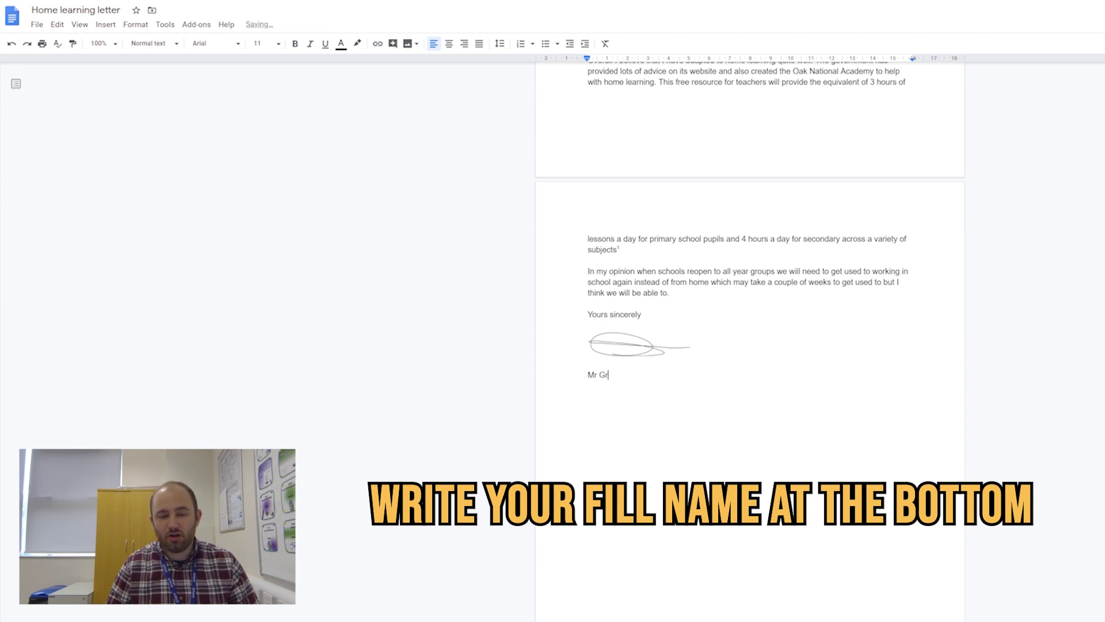
text(abnt)
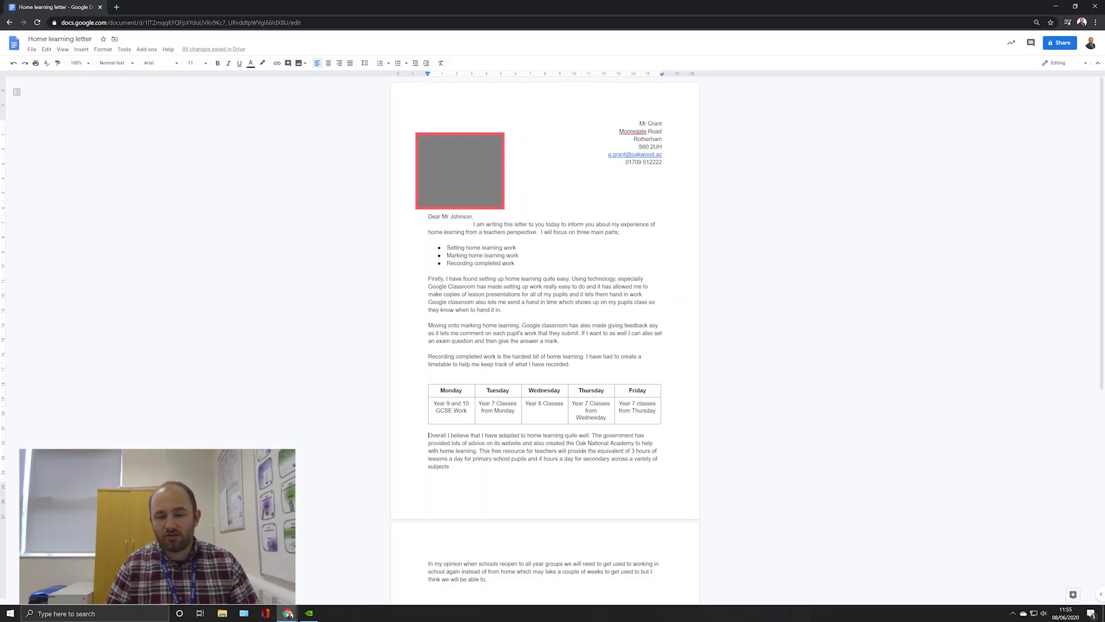
Step: Highlight the Oak National Academy free-resource sentence on the GOV.UK remote education page
drag(428, 436, 559, 443)
click(210, 332)
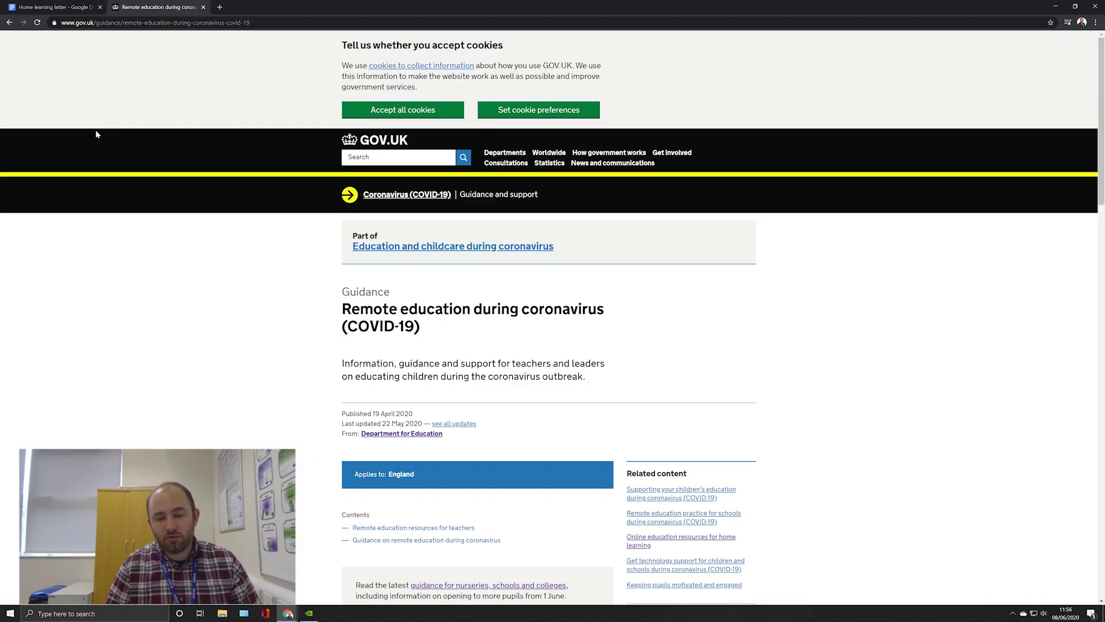
scroll(317, 387, down, 6)
scroll(332, 386, down, 7)
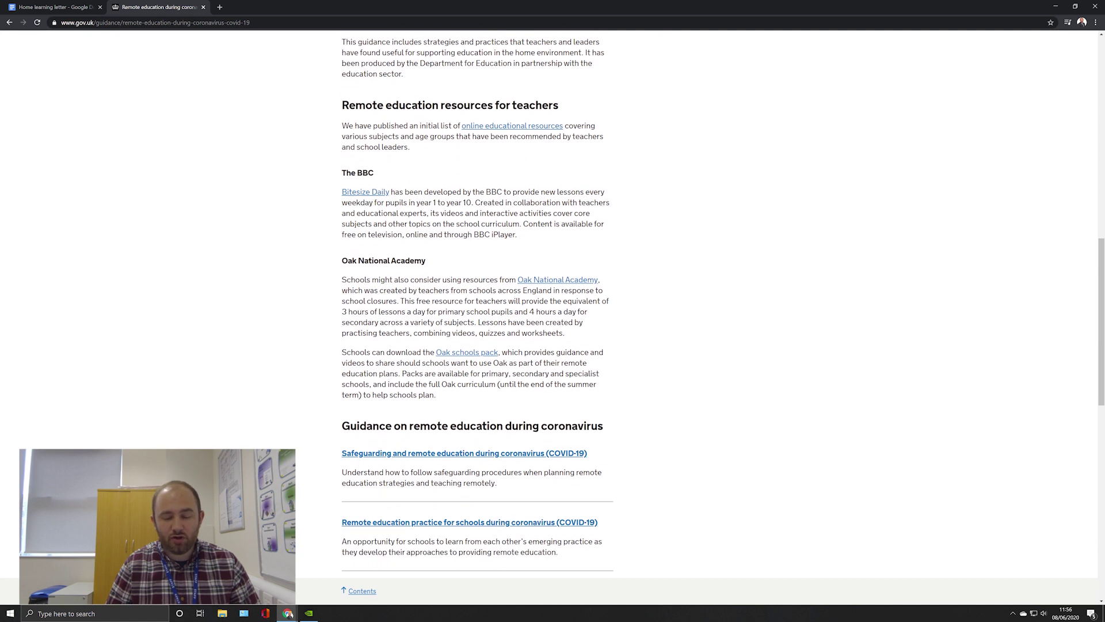
drag(400, 301, 470, 322)
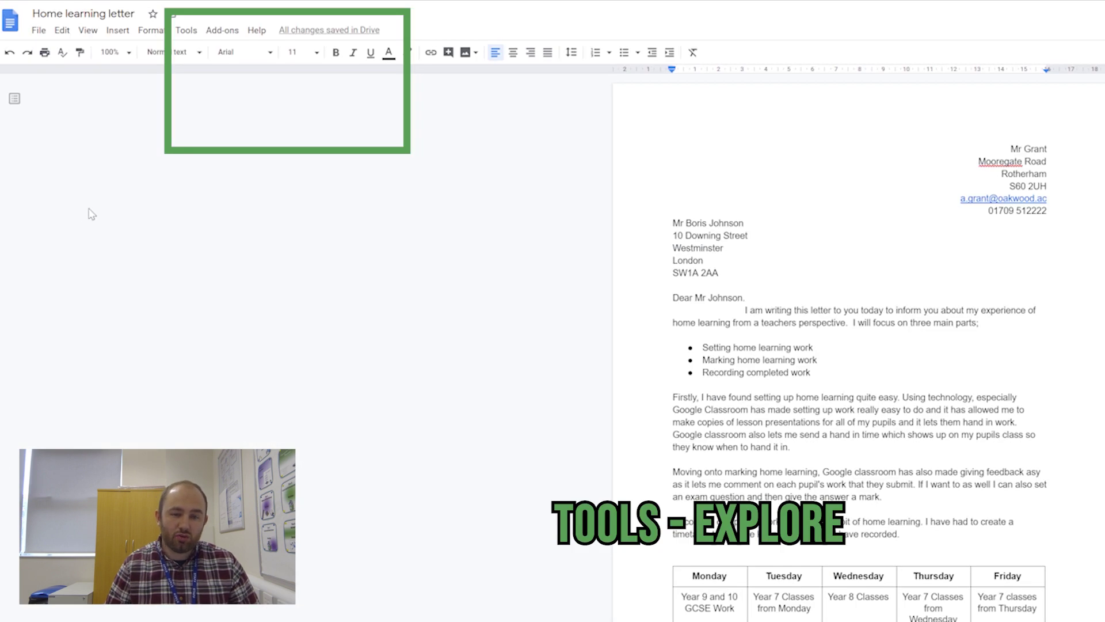
Step: Open Explore beside the letter and highlight the free resource sentence in the GOV.UK remote education guidance
click(187, 32)
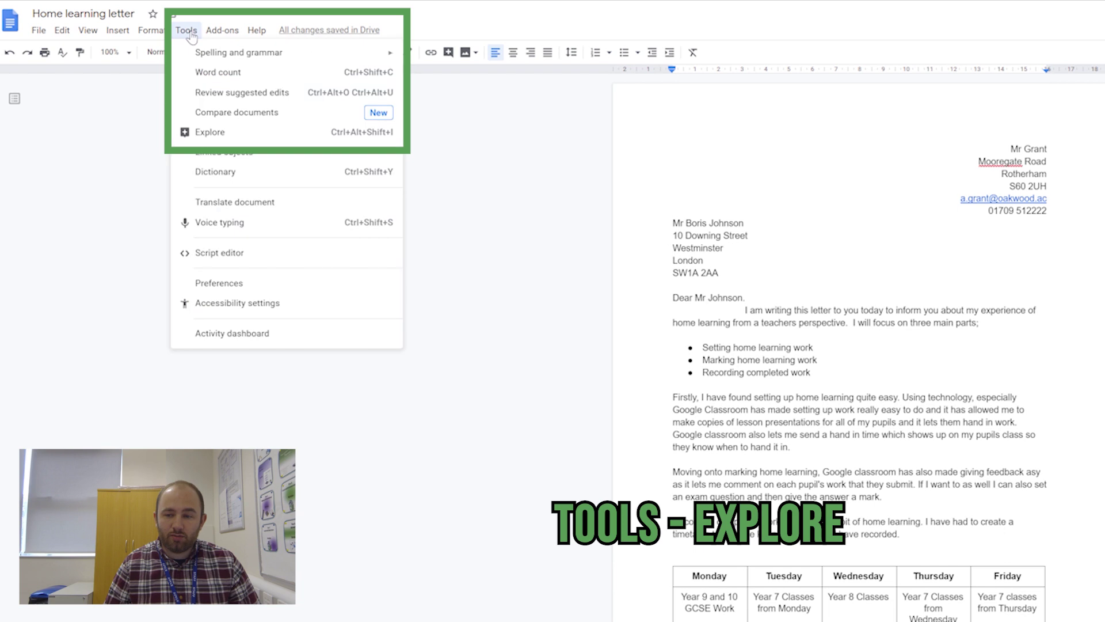
click(210, 131)
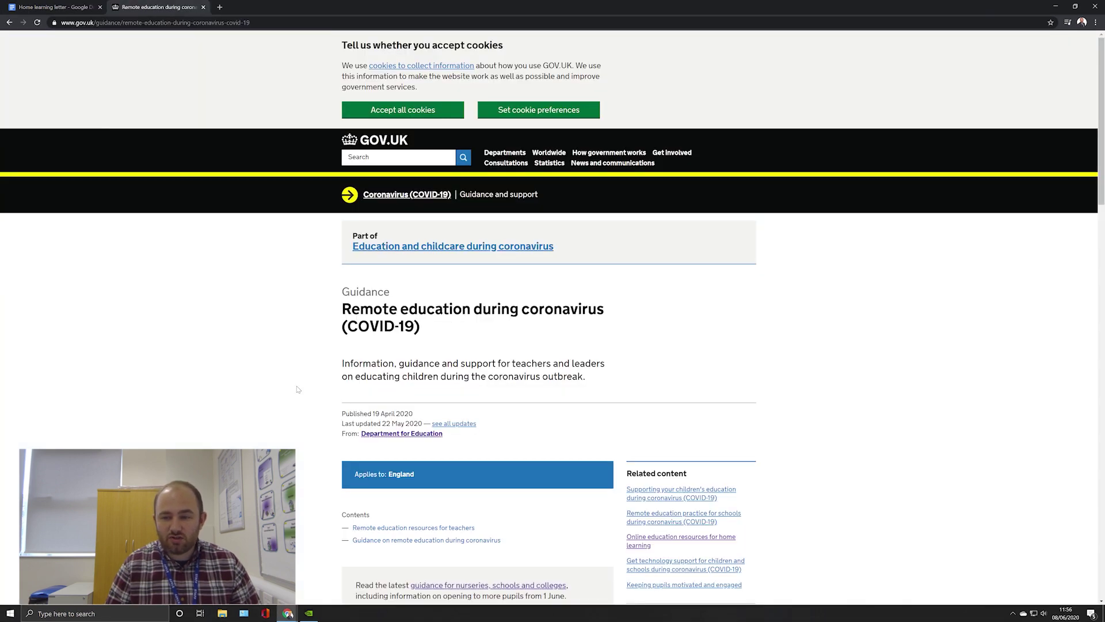
scroll(298, 390, down, 15)
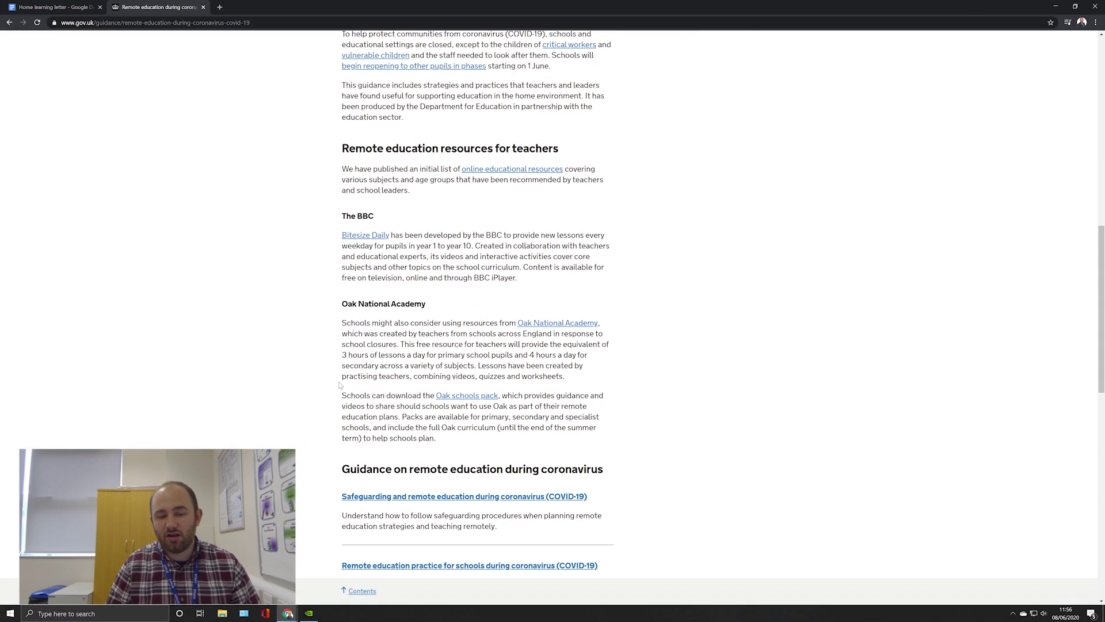
scroll(340, 386, down, 1)
drag(400, 301, 470, 322)
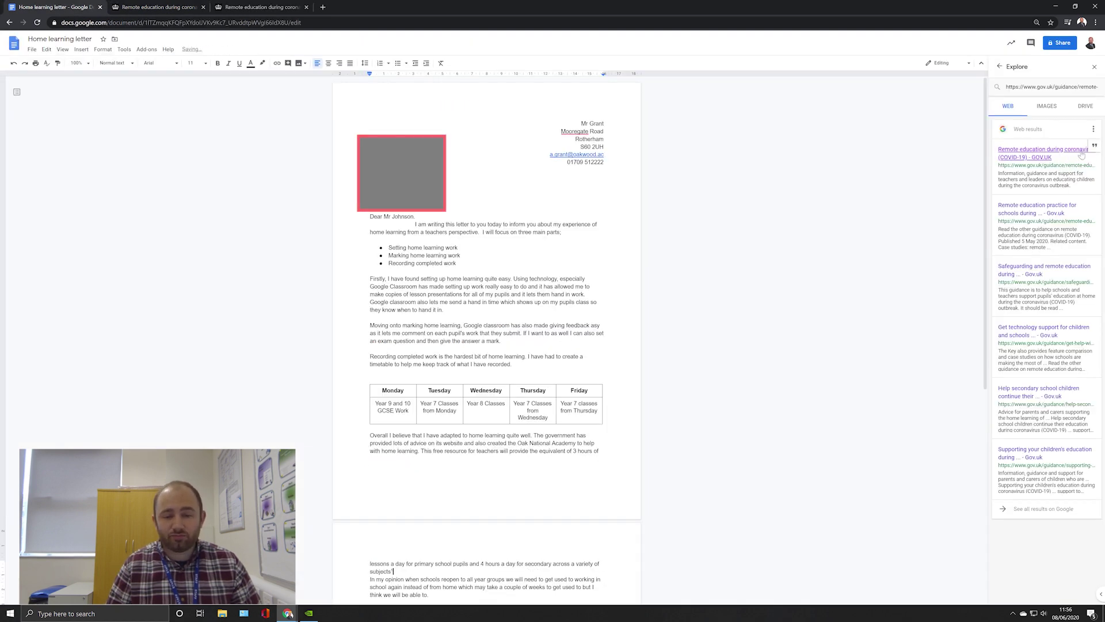
Step: Cite the GOV.UK remote education guidance as a footnote after 'subjects'
click(1095, 148)
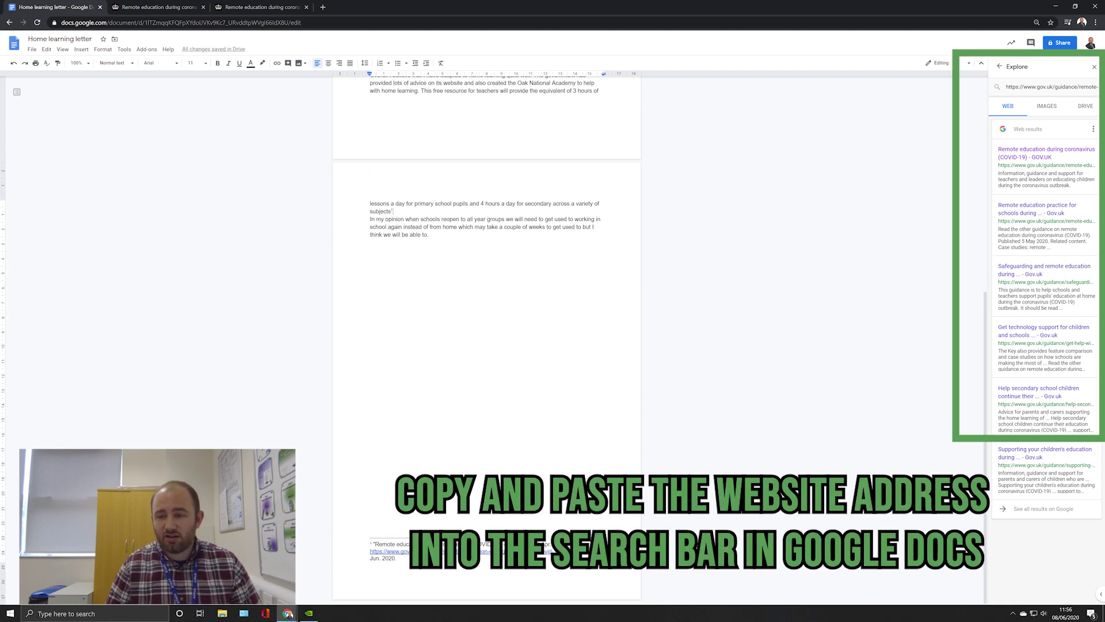
scroll(487, 339, up, 4)
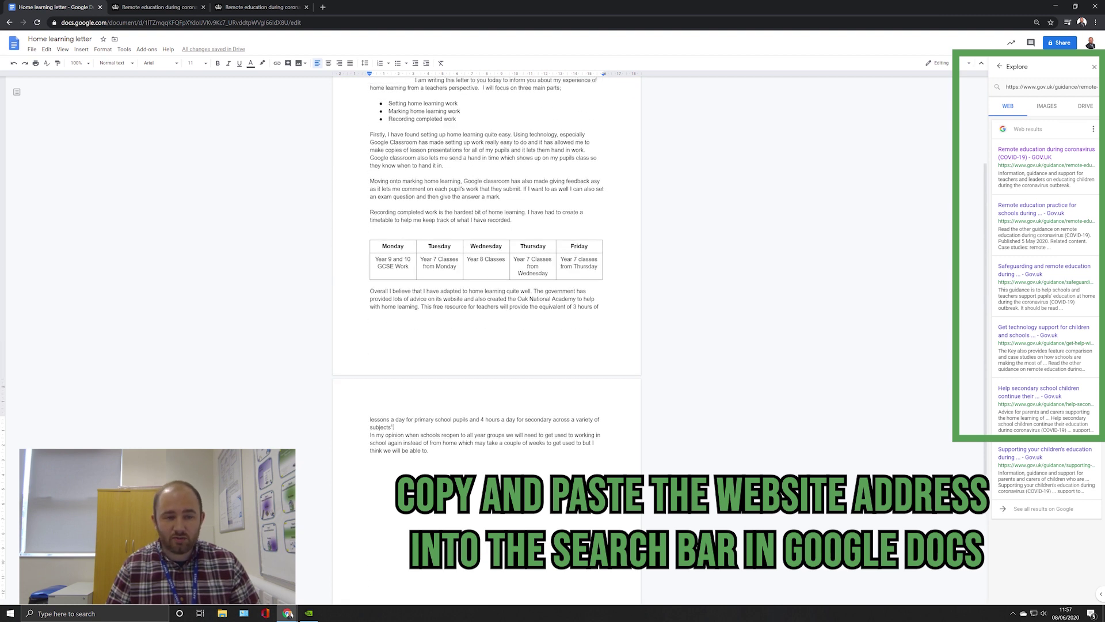
key(Return)
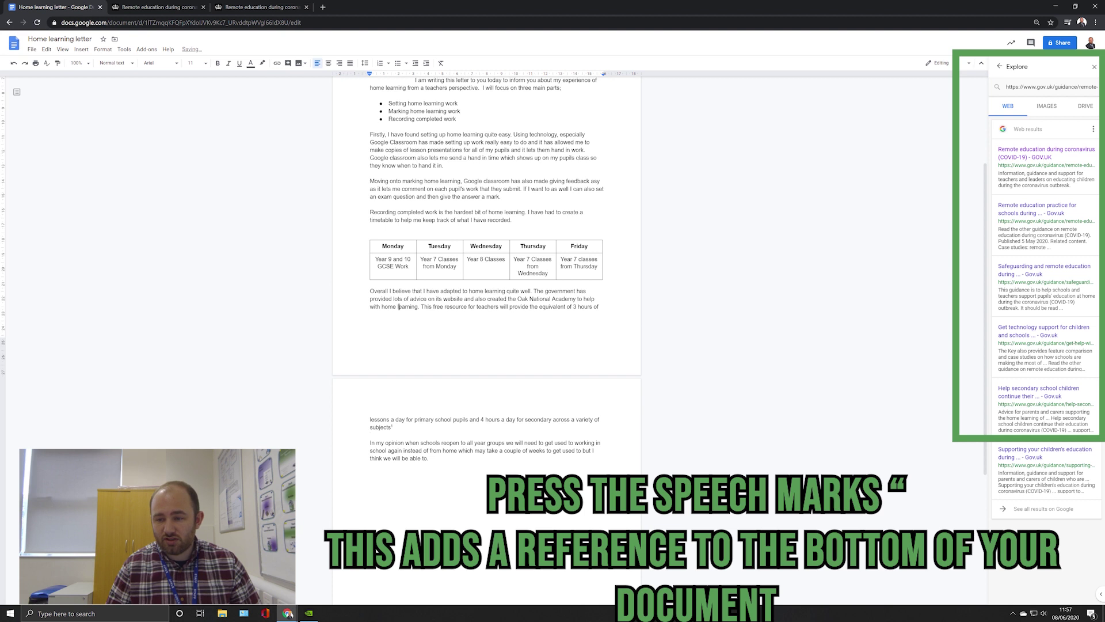
Step: Begin the closing 'Yours' on a new line below the final paragraph
scroll(399, 99, down, 4)
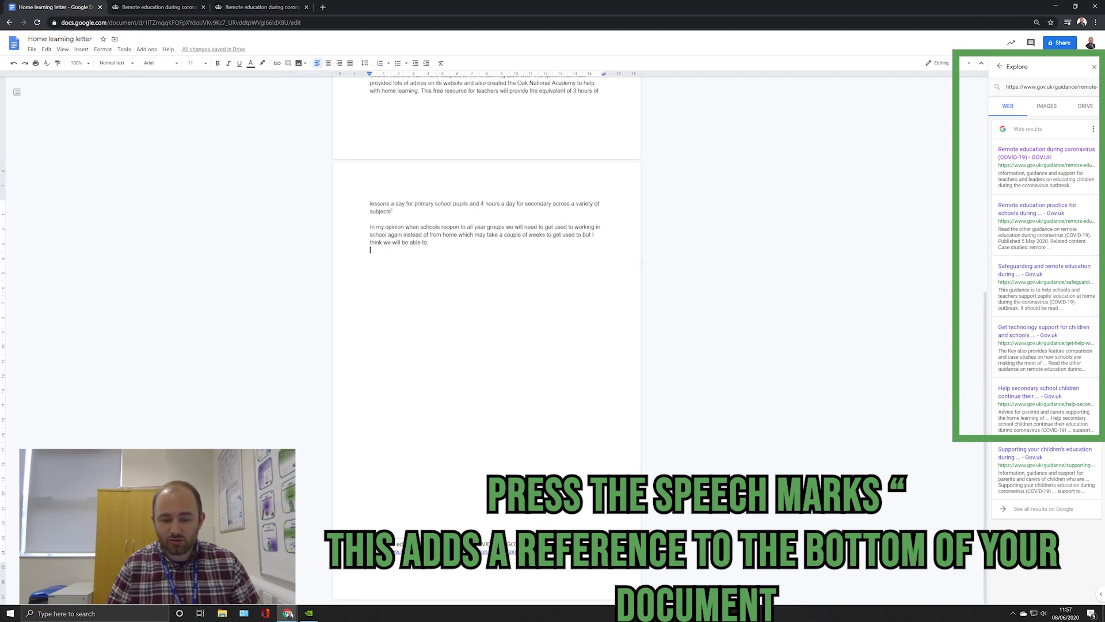
click(430, 243)
key(Return)
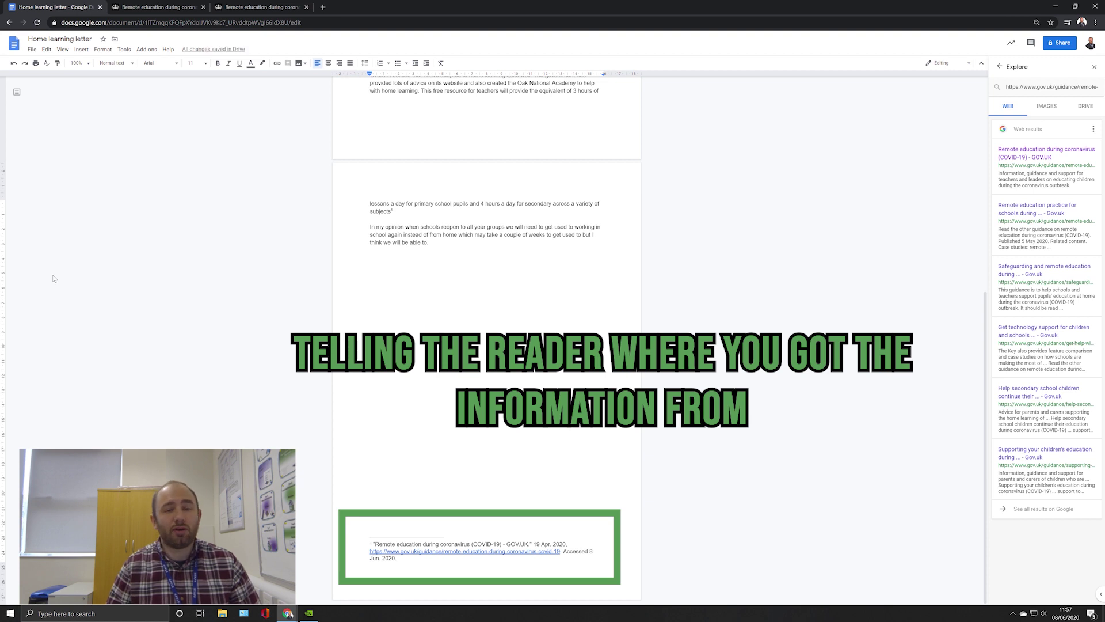
text(Yours)
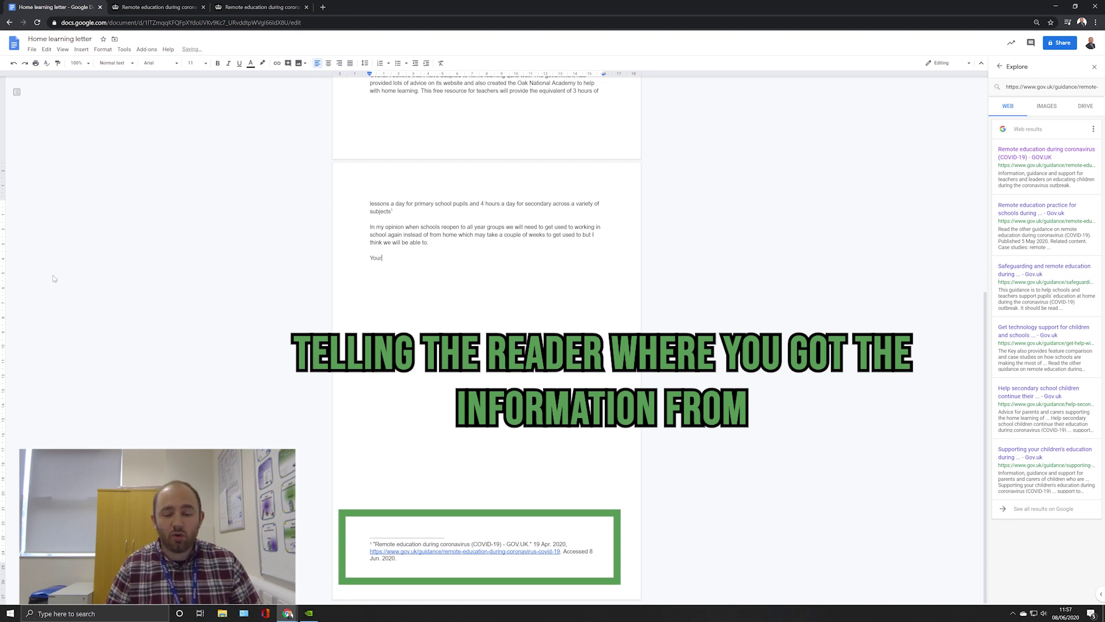